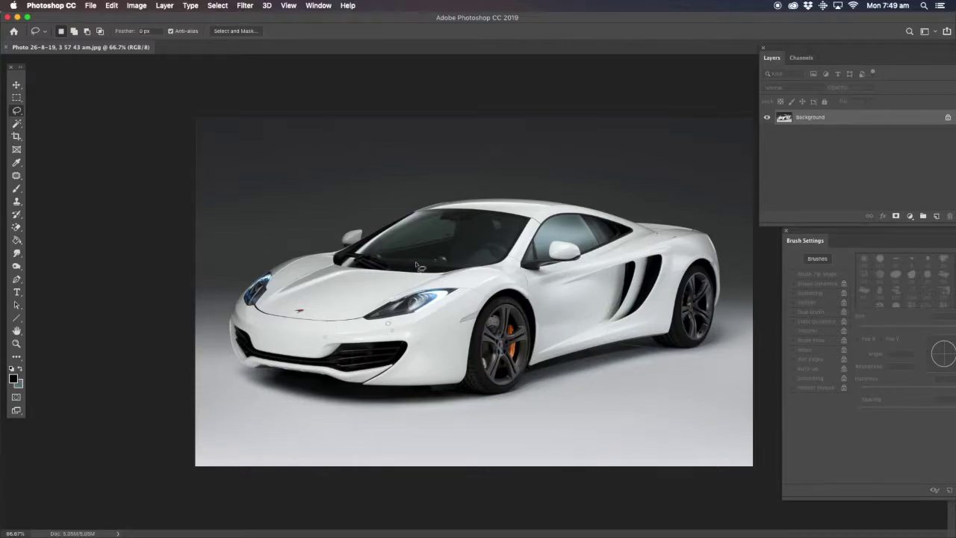
Step: Duplicate the Background layer as 'Background copy' and hide the original Background layer
{"action": "right_click", "coordinate": [811, 121]}
{"action": "left_click", "coordinate": [831, 137]}
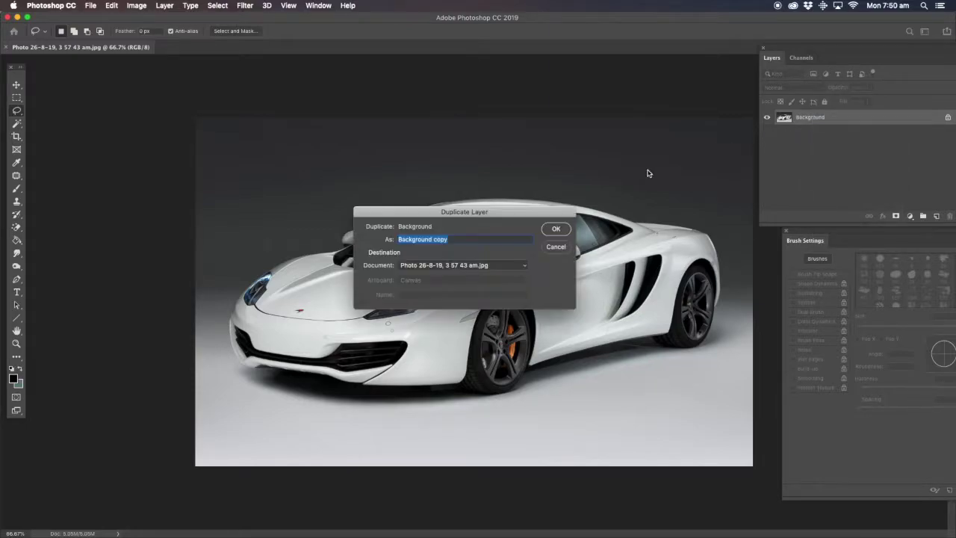
{"action": "left_click", "coordinate": [554, 231]}
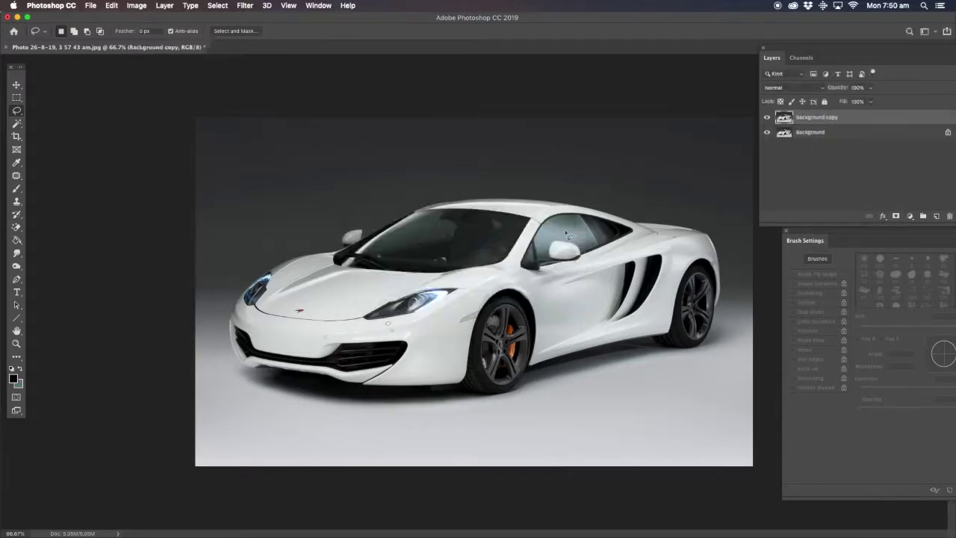
{"action": "left_click", "coordinate": [766, 133]}
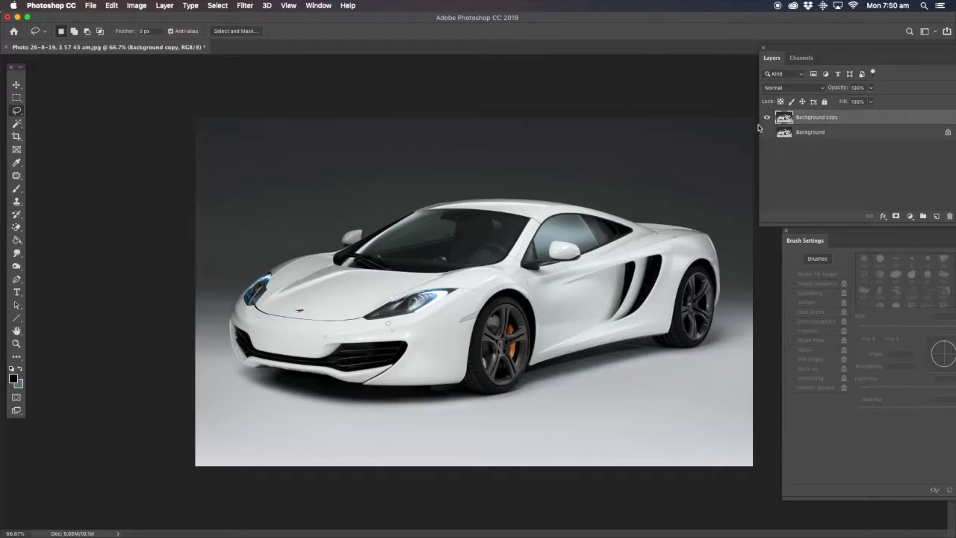
{"action": "left_click", "coordinate": [16, 342]}
Step: Zoom into the car's front bumper and start a pen path curving along the headlight edge
{"action": "double_click", "coordinate": [240, 318]}
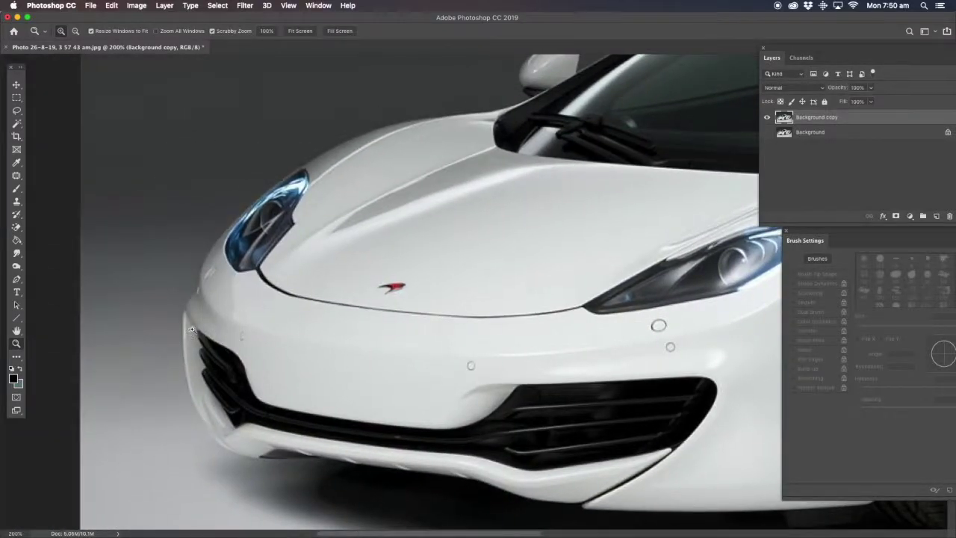
{"action": "left_click", "coordinate": [192, 329]}
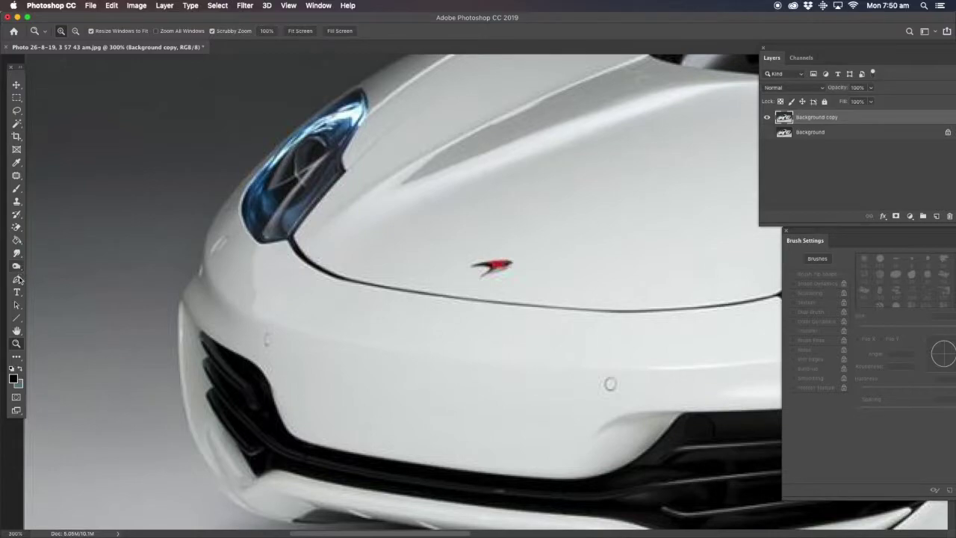
{"action": "left_click", "coordinate": [15, 281]}
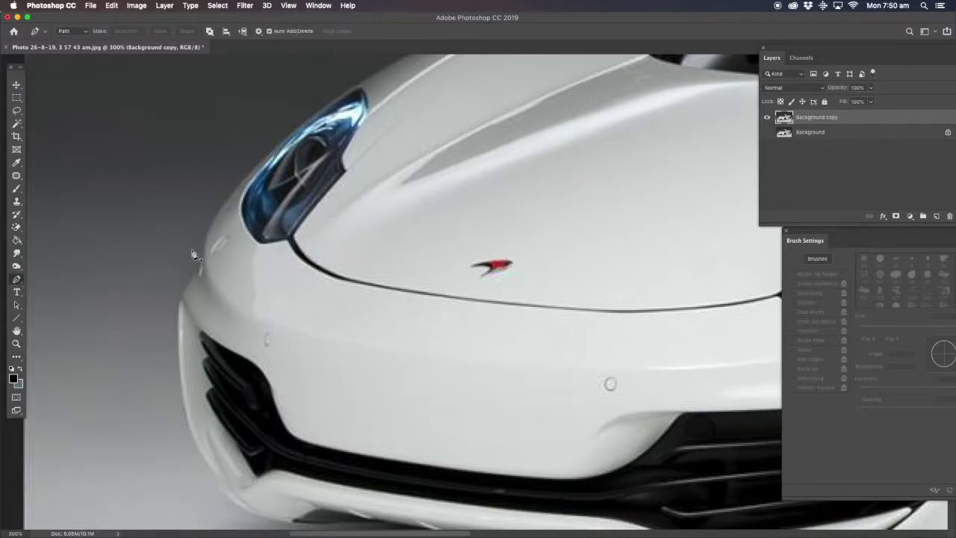
{"action": "left_click", "coordinate": [204, 259]}
{"action": "left_click", "coordinate": [268, 155]}
{"action": "left_click_drag", "start_coordinate": [228, 225], "coordinate": [211, 221]}
Step: Extend the pen path along the headlight and up the hood edge
{"action": "scroll", "coordinate": [299, 164], "scroll_direction": "up", "scroll_amount": 5}
{"action": "scroll", "coordinate": [299, 164], "scroll_direction": "right", "scroll_amount": 5}
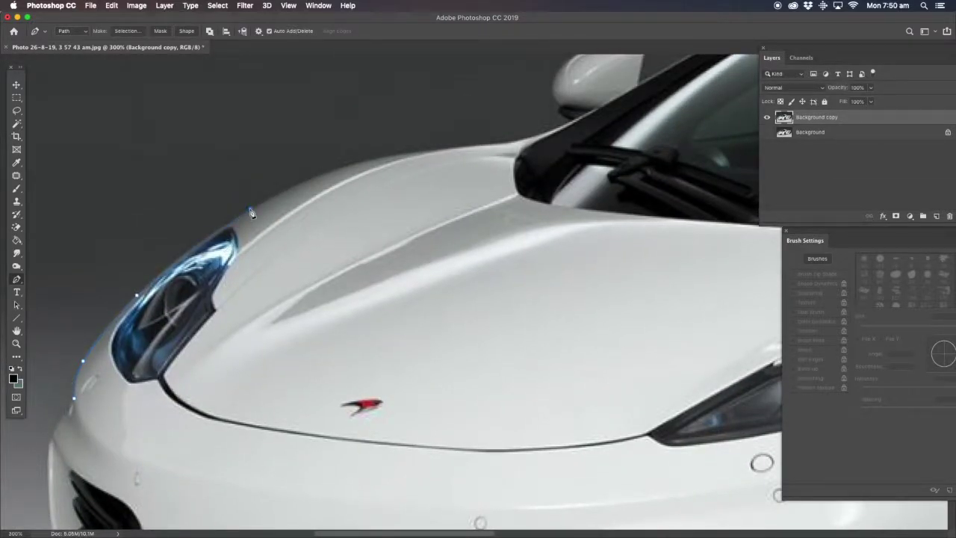
{"action": "left_click", "coordinate": [250, 209]}
{"action": "left_click", "coordinate": [364, 160]}
{"action": "left_click_drag", "start_coordinate": [309, 183], "coordinate": [312, 179]}
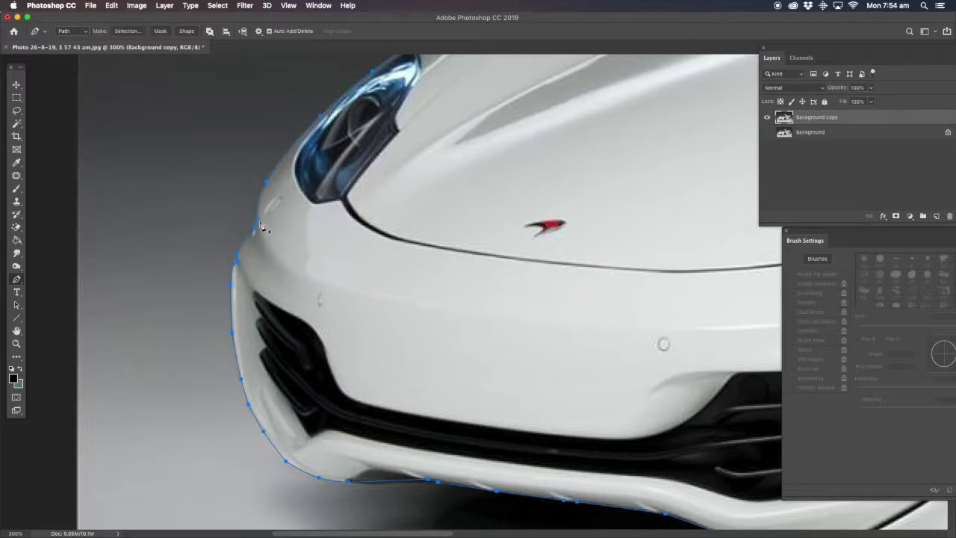
Step: Convert the traced car outline path into a selection with Make Selection
{"action": "right_click", "coordinate": [257, 222]}
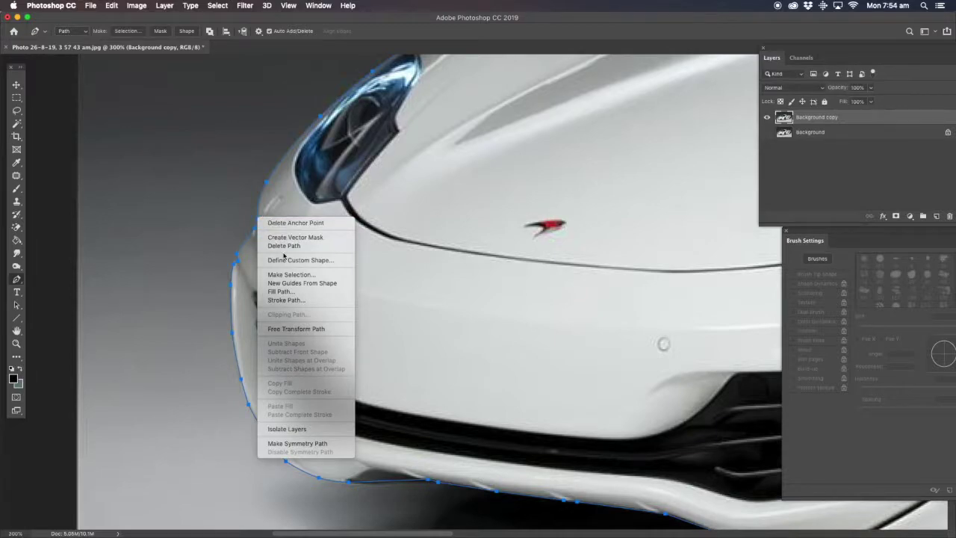
{"action": "left_click", "coordinate": [310, 275]}
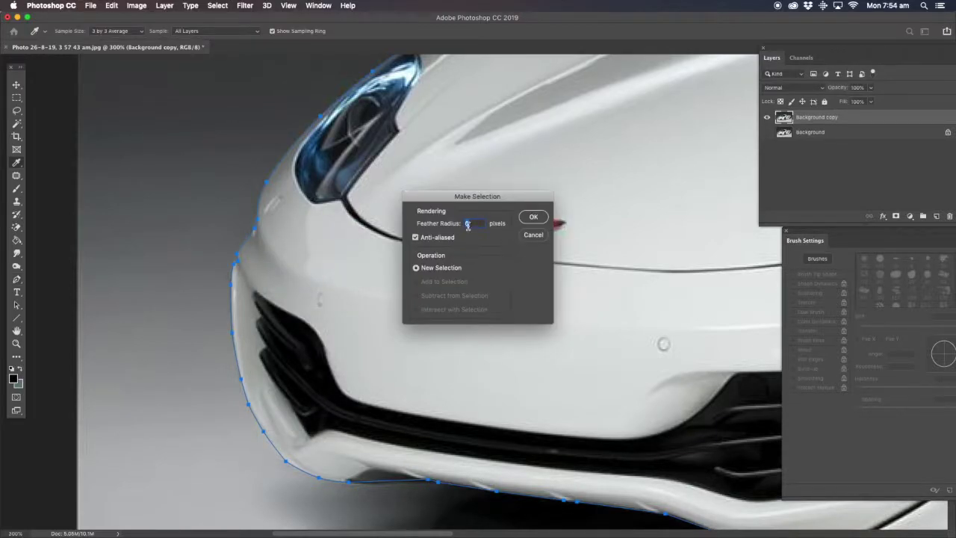
{"action": "left_click", "coordinate": [532, 217]}
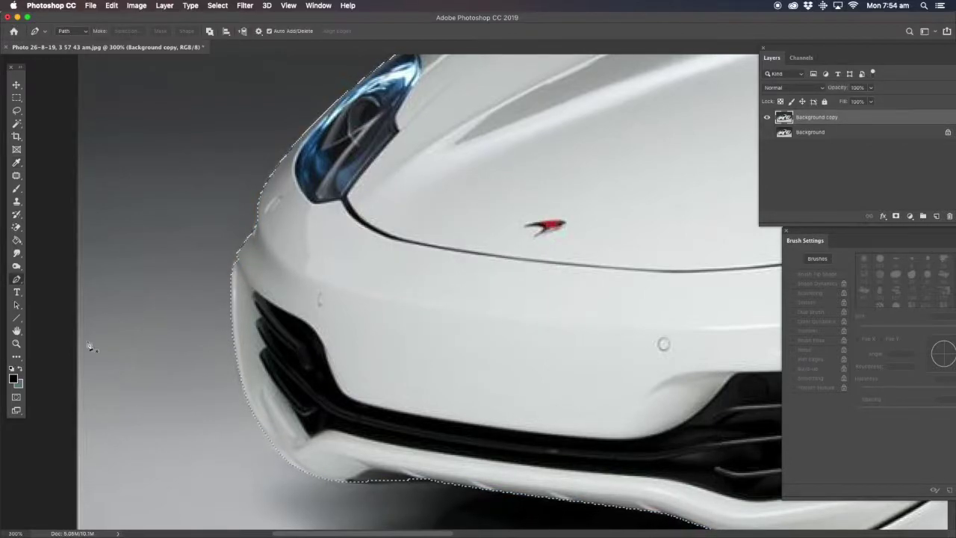
Step: Fit the image on screen and zoom out to show the whole car
{"action": "left_click", "coordinate": [16, 343]}
{"action": "right_click", "coordinate": [527, 248]}
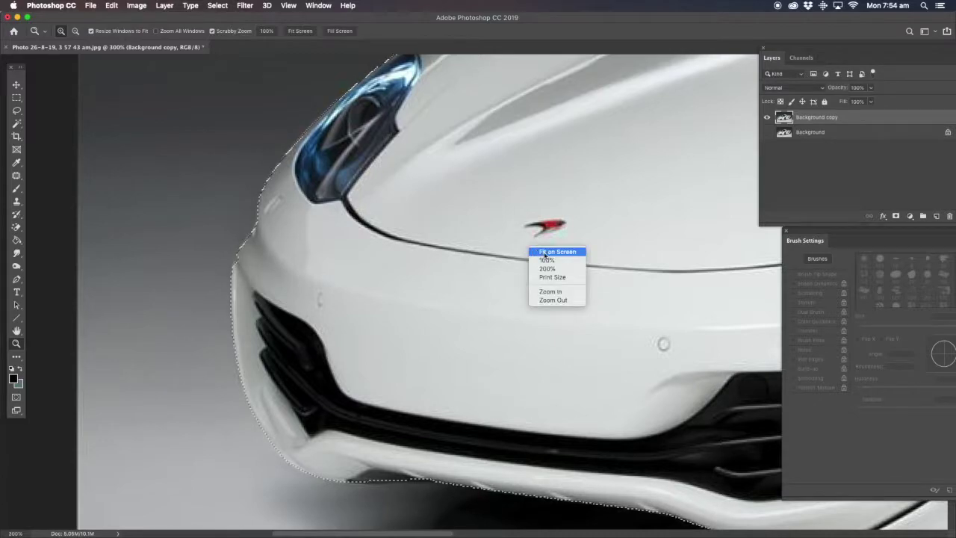
{"action": "left_click", "coordinate": [540, 249]}
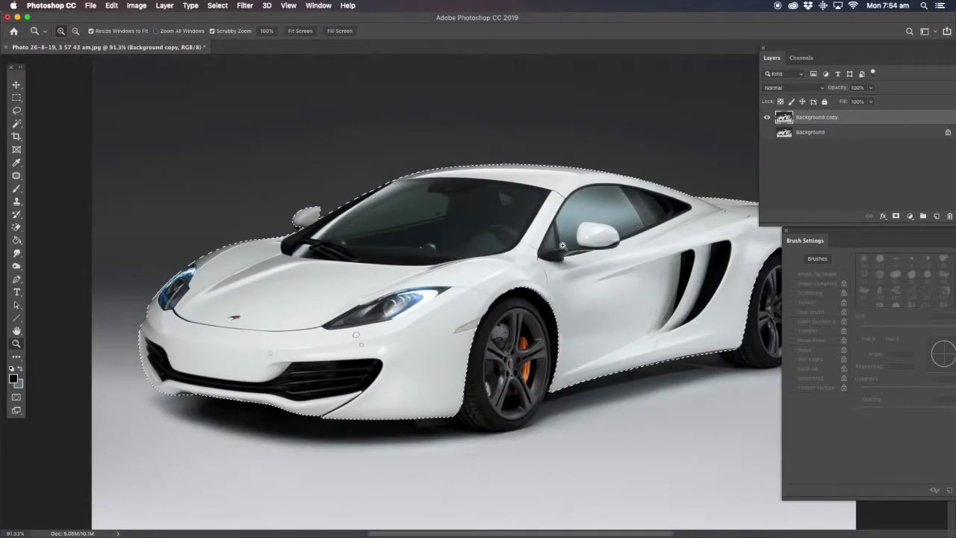
{"action": "left_click", "coordinate": [561, 294], "text": "alt"}
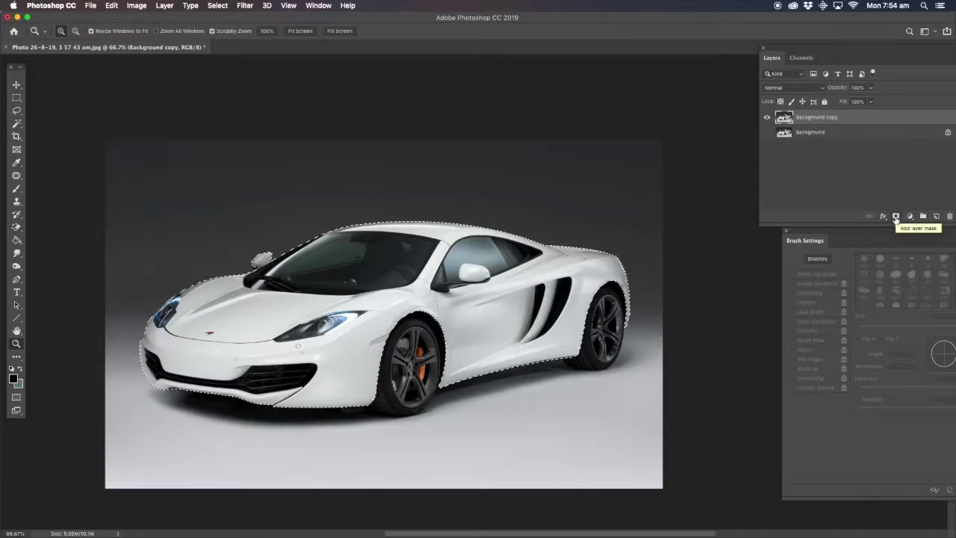
Step: Add a layer mask from the car selection and zoom into the front bumper
{"action": "left_click", "coordinate": [895, 217]}
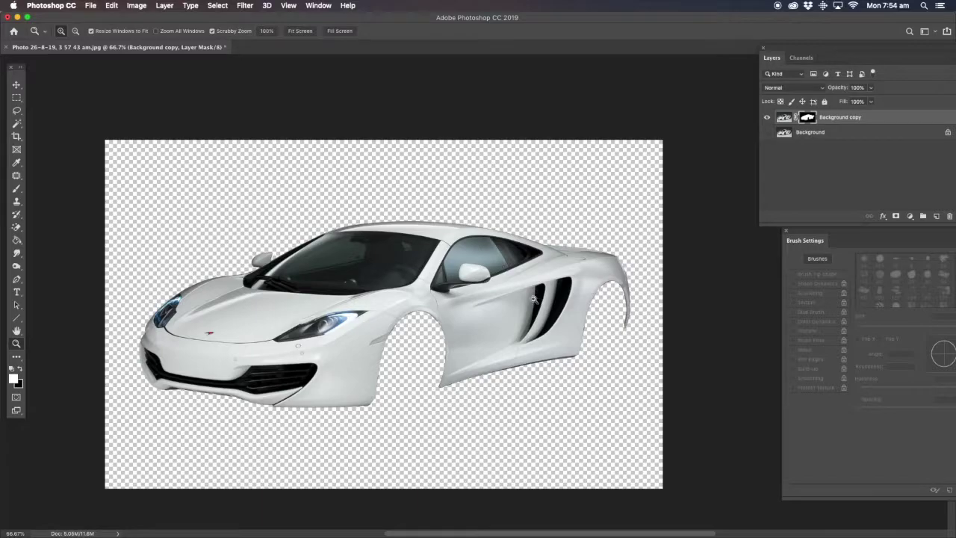
{"action": "left_click", "coordinate": [260, 389]}
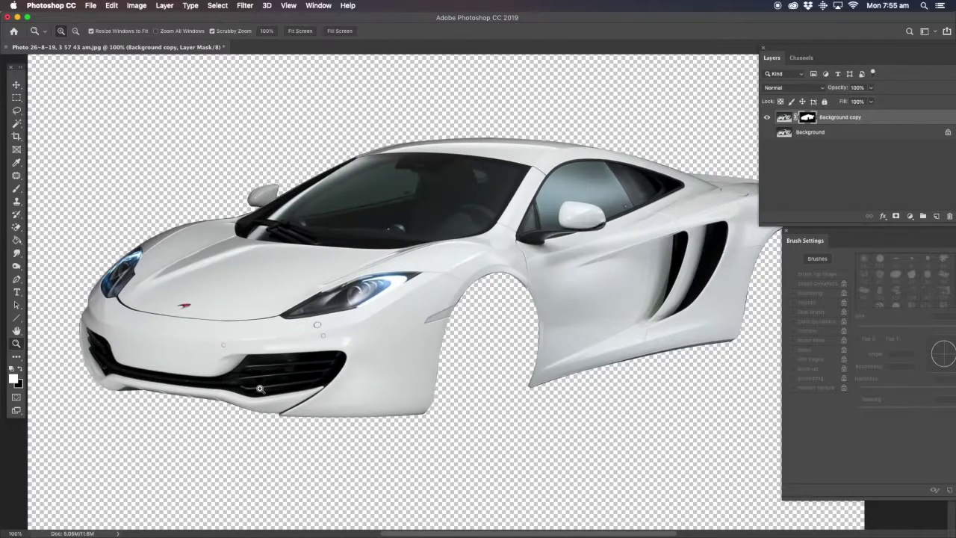
{"action": "left_click", "coordinate": [260, 388]}
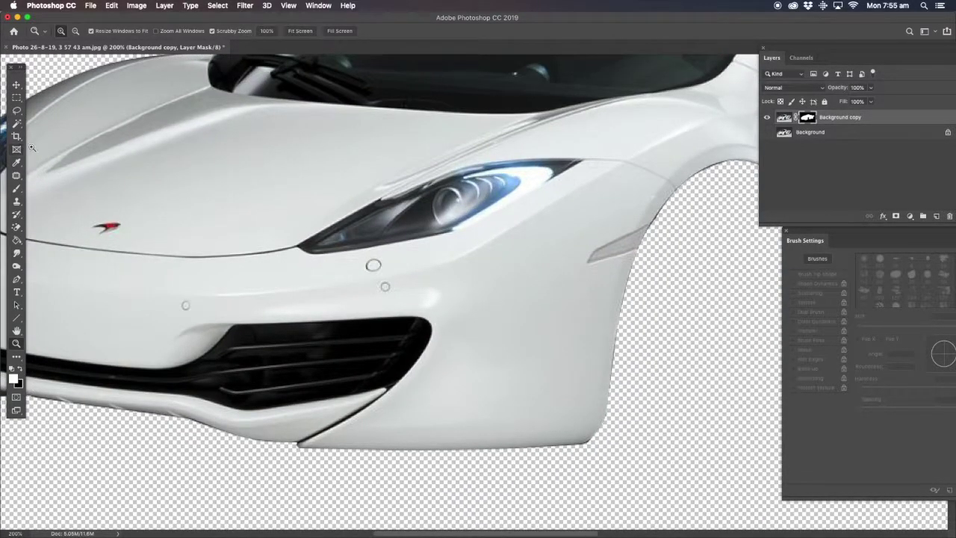
Step: Paint black over the air-intake grille on the mask, then undo that stroke
{"action": "left_click", "coordinate": [16, 189]}
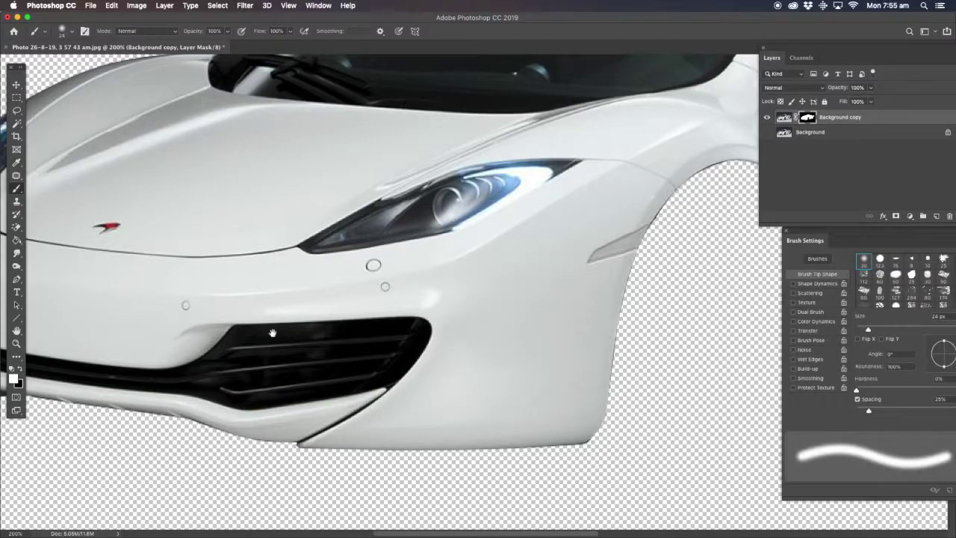
{"action": "left_click_drag", "start_coordinate": [273, 332], "coordinate": [402, 301]}
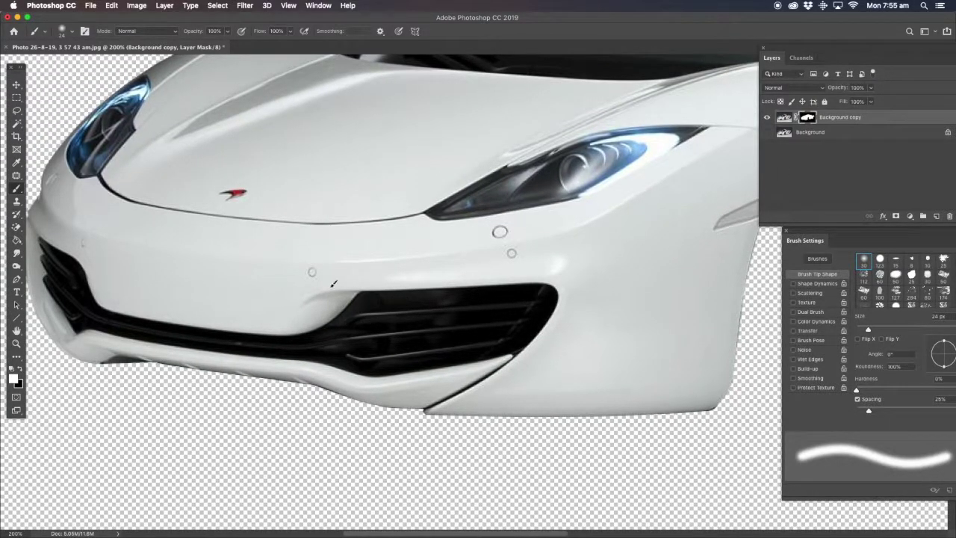
{"action": "left_click", "coordinate": [20, 370]}
{"action": "mouse_move", "coordinate": [477, 310]}
{"action": "left_mouse_down"}
{"action": "mouse_move", "coordinate": [415, 340]}
{"action": "mouse_move", "coordinate": [531, 307]}
{"action": "mouse_move", "coordinate": [506, 309]}
{"action": "mouse_move", "coordinate": [520, 307]}
{"action": "mouse_move", "coordinate": [495, 328]}
{"action": "mouse_move", "coordinate": [408, 344]}
{"action": "mouse_move", "coordinate": [512, 324]}
{"action": "left_mouse_up"}
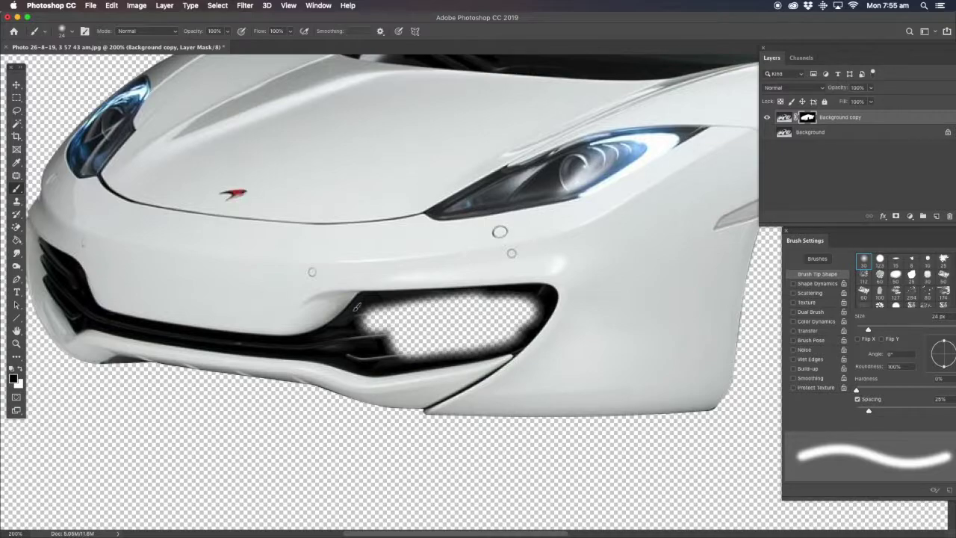
{"action": "key", "text": "super+z"}
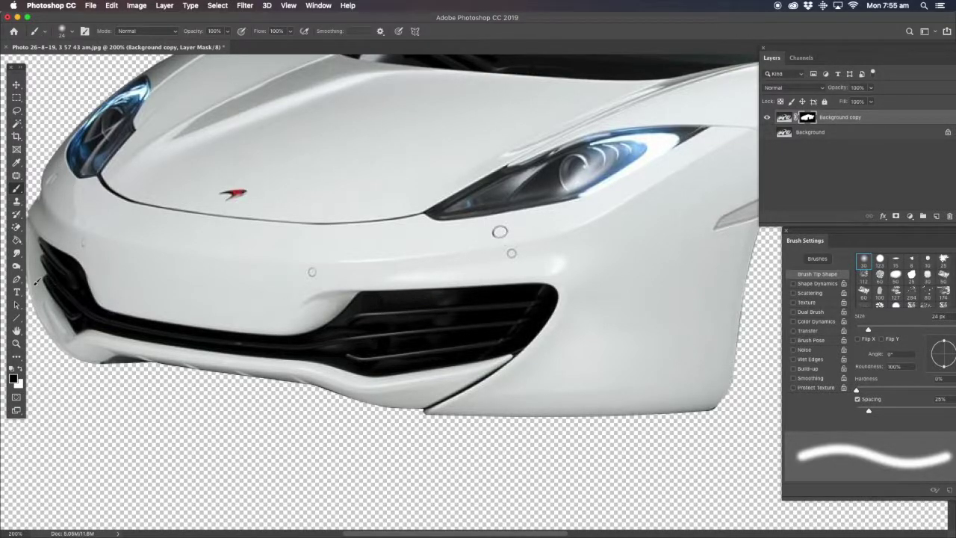
Step: Start a Pen path along the right intake's top edge and around its right end
{"action": "left_click", "coordinate": [16, 278]}
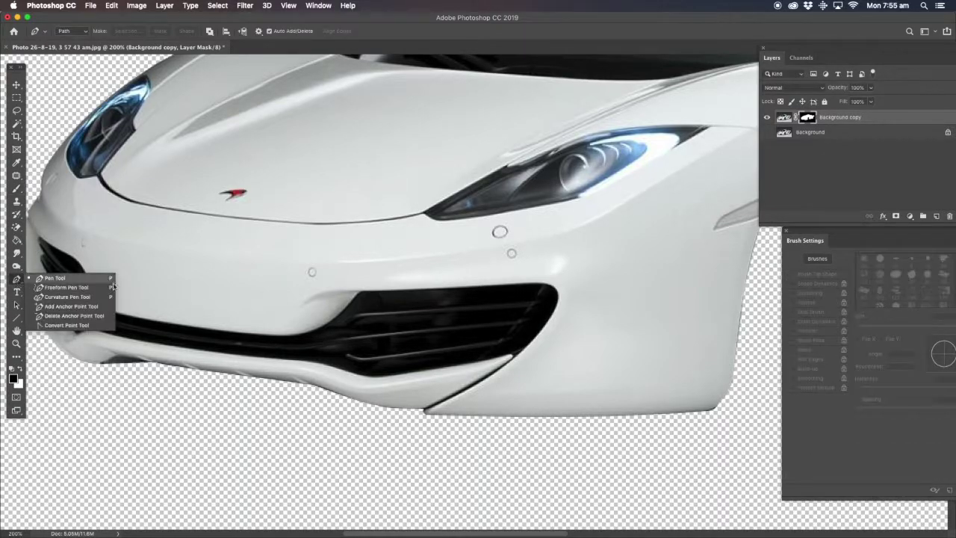
{"action": "left_click", "coordinate": [55, 278]}
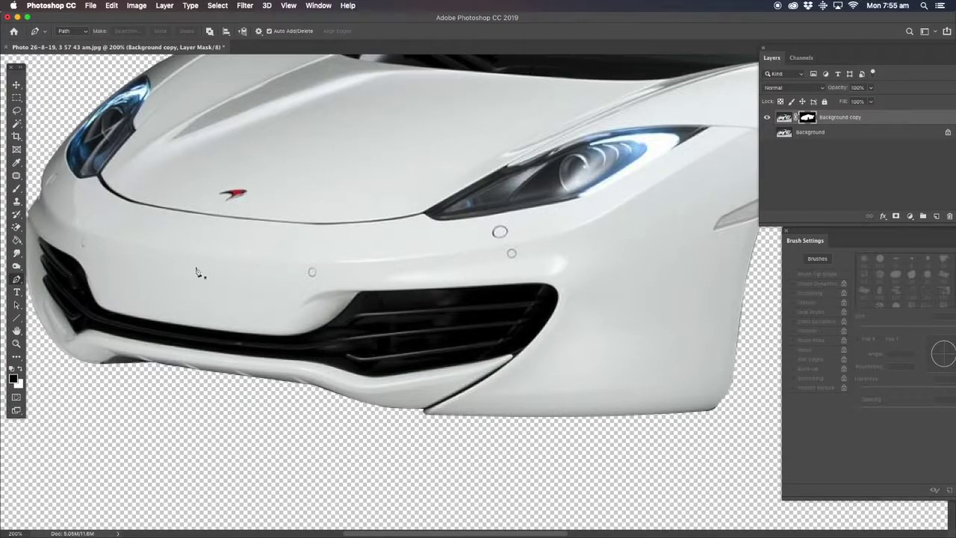
{"action": "left_click", "coordinate": [362, 289]}
{"action": "left_click", "coordinate": [544, 285]}
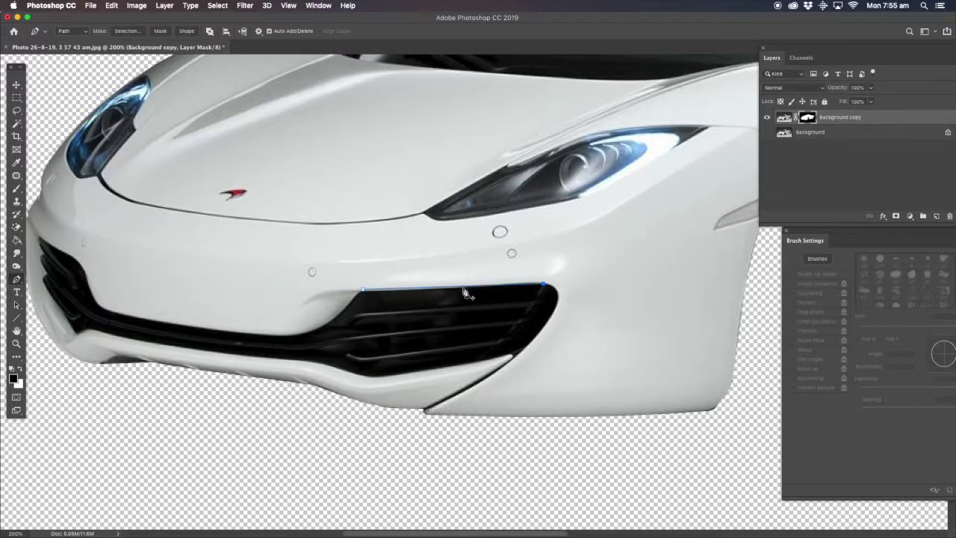
{"action": "left_click", "coordinate": [407, 290]}
{"action": "left_click", "coordinate": [546, 323]}
{"action": "left_click_drag", "start_coordinate": [546, 305], "coordinate": [560, 300]}
Step: Trace the intake's lower and left edges and close the path at the first anchor
{"action": "left_click", "coordinate": [516, 357]}
{"action": "left_click_drag", "start_coordinate": [532, 344], "coordinate": [535, 341]}
{"action": "left_click", "coordinate": [378, 377]}
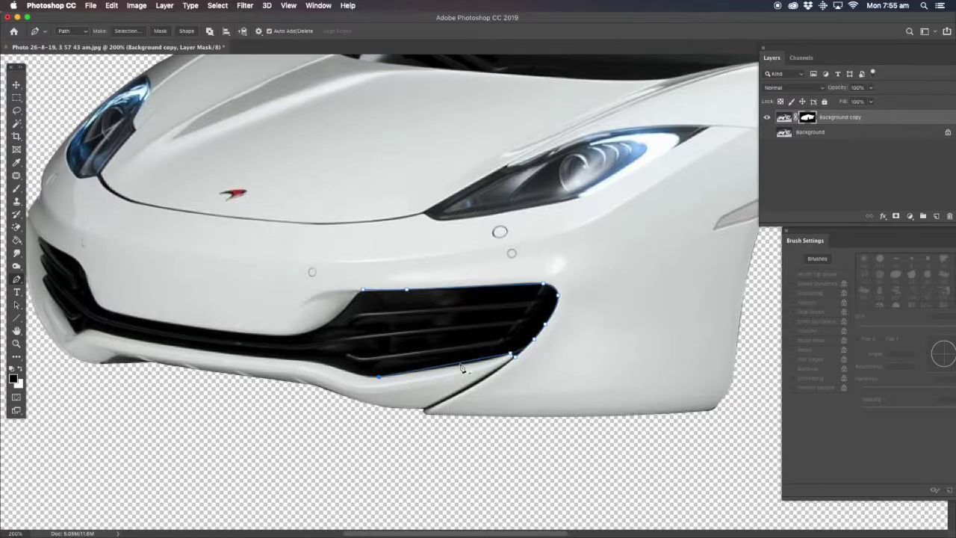
{"action": "left_click_drag", "start_coordinate": [461, 366], "coordinate": [464, 366]}
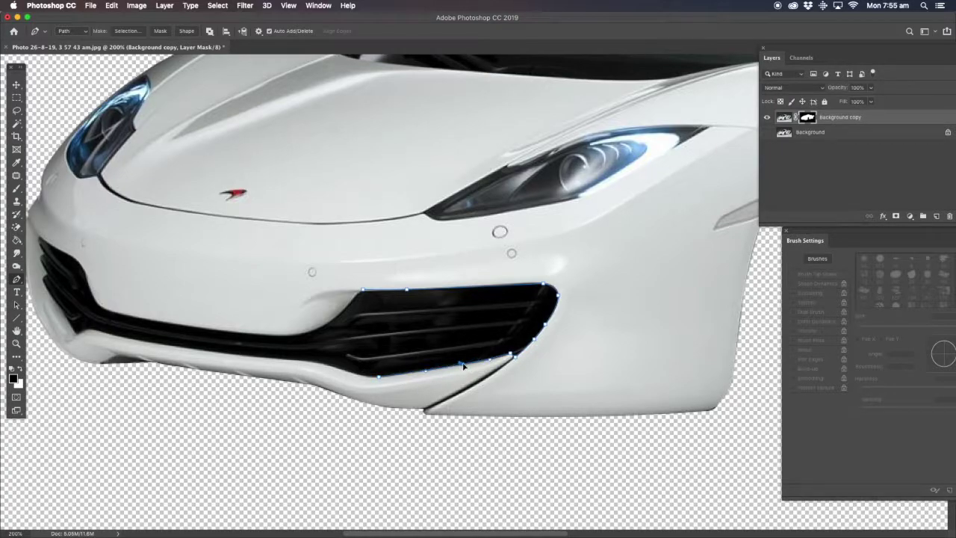
{"action": "left_click", "coordinate": [319, 362]}
{"action": "left_click_drag", "start_coordinate": [360, 378], "coordinate": [361, 377]}
{"action": "left_click_drag", "start_coordinate": [353, 298], "coordinate": [332, 316]}
{"action": "left_click", "coordinate": [362, 291]}
Step: Make a 0-feather selection from the intake path, paint it black on the mask, and deselect
{"action": "right_click", "coordinate": [363, 290]}
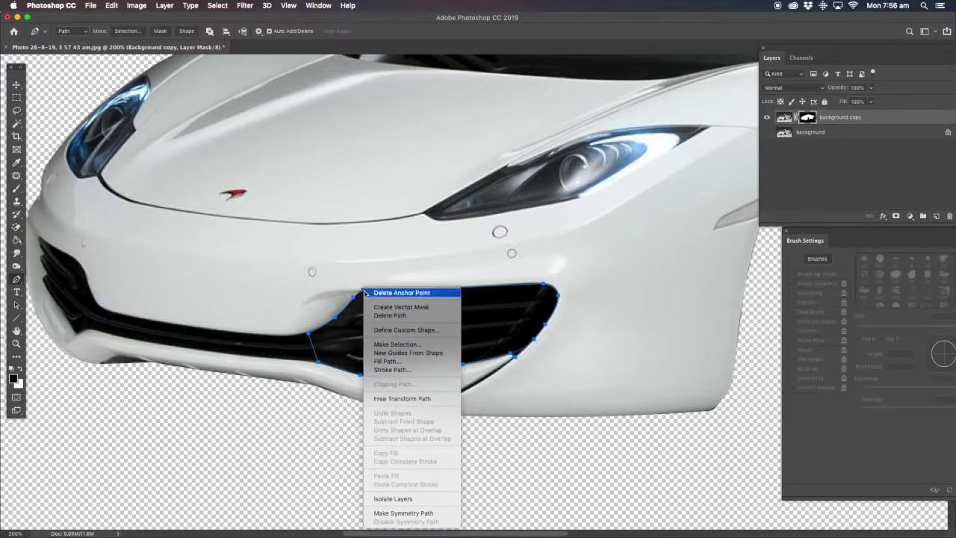
{"action": "left_click", "coordinate": [397, 344]}
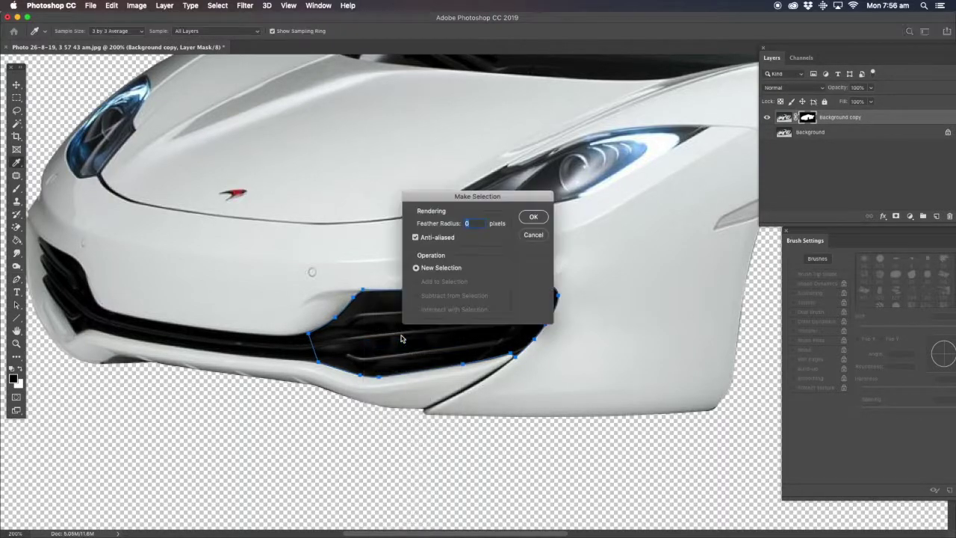
{"action": "left_click", "coordinate": [534, 218]}
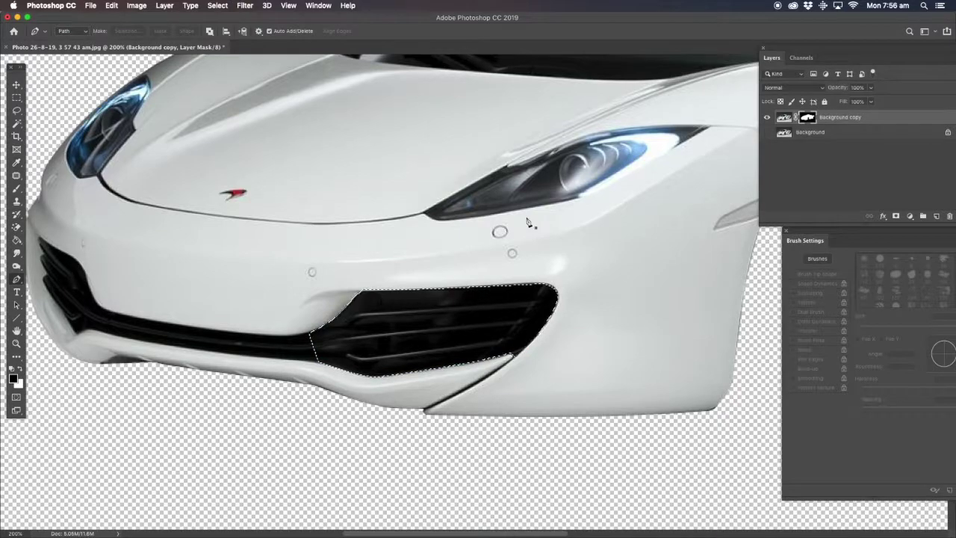
{"action": "left_click", "coordinate": [18, 189]}
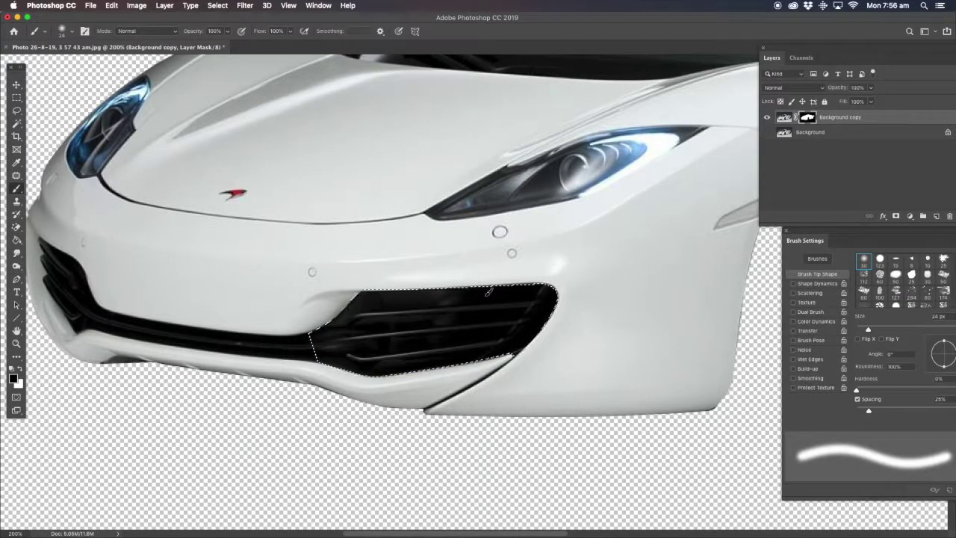
{"action": "mouse_move", "coordinate": [488, 292]}
{"action": "left_mouse_down"}
{"action": "mouse_move", "coordinate": [540, 309]}
{"action": "mouse_move", "coordinate": [534, 329]}
{"action": "mouse_move", "coordinate": [515, 343]}
{"action": "mouse_move", "coordinate": [405, 366]}
{"action": "mouse_move", "coordinate": [345, 308]}
{"action": "mouse_move", "coordinate": [358, 275]}
{"action": "left_mouse_up"}
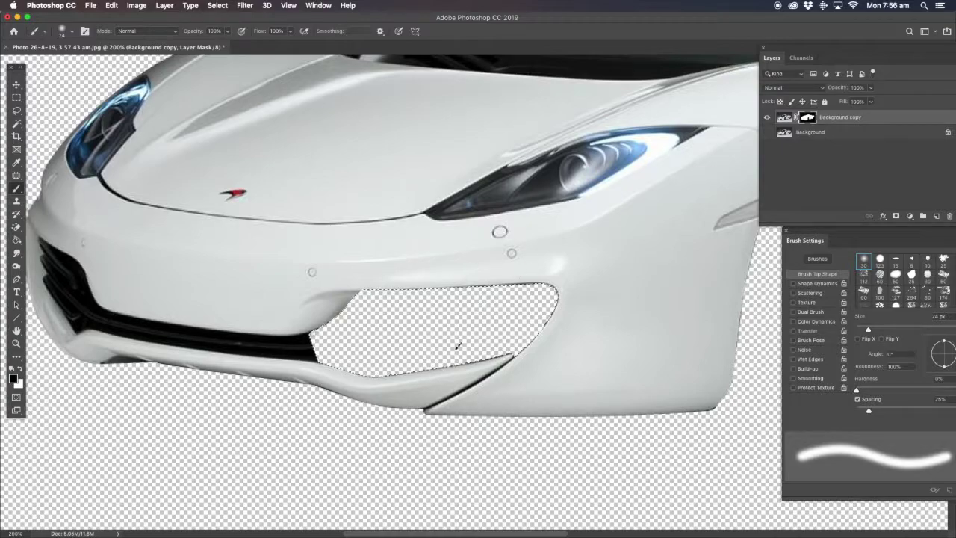
{"action": "left_click", "coordinate": [17, 110]}
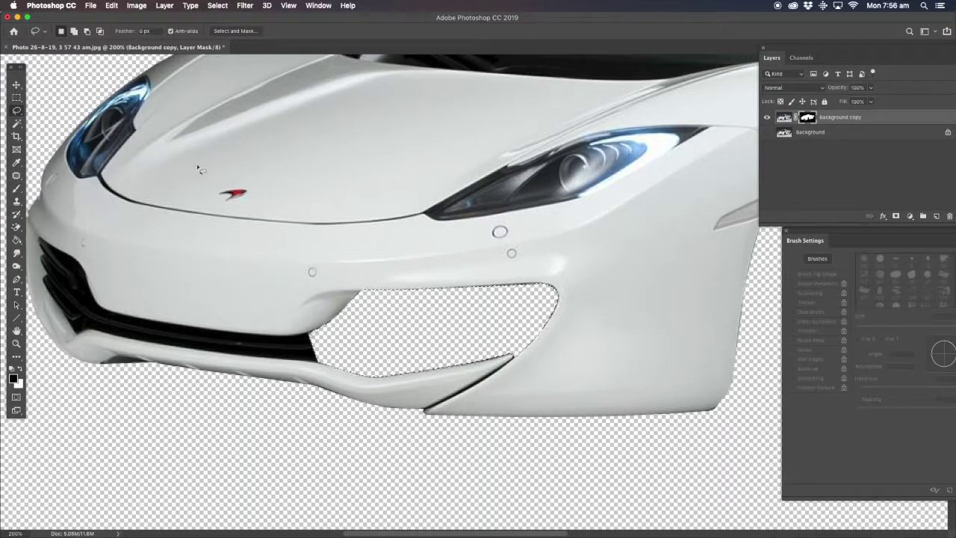
{"action": "key", "text": "super+d"}
Step: Zoom out to see the whole car, then zoom slightly into the front bumper
{"action": "left_click", "coordinate": [17, 344]}
{"action": "left_click", "coordinate": [401, 276], "text": "alt"}
{"action": "left_click", "coordinate": [401, 276], "text": "alt"}
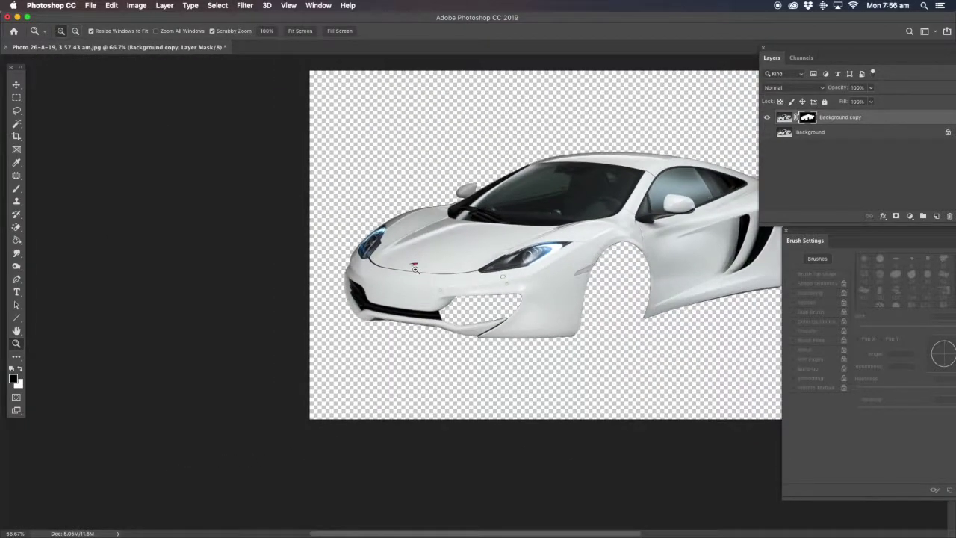
{"action": "left_click", "coordinate": [416, 270]}
{"action": "left_click", "coordinate": [252, 392]}
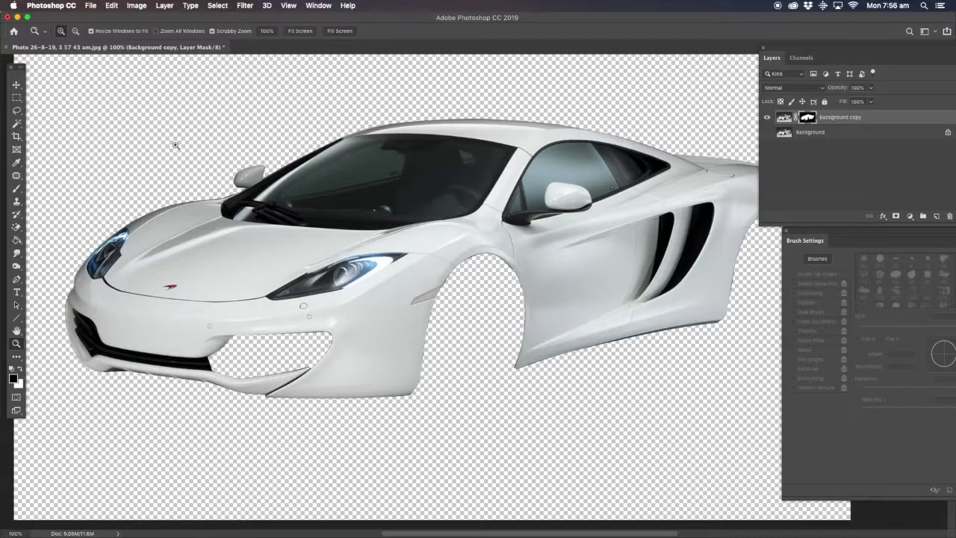
Step: Zoom closer on the bumper and pan to its left side
{"action": "left_click", "coordinate": [141, 374]}
{"action": "left_click", "coordinate": [180, 353]}
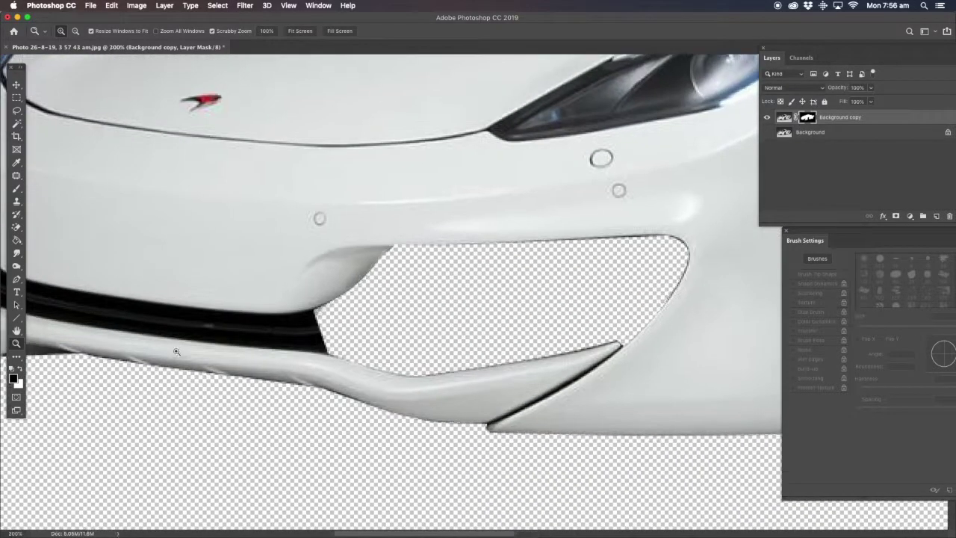
{"action": "left_click_drag", "start_coordinate": [207, 313], "coordinate": [396, 319]}
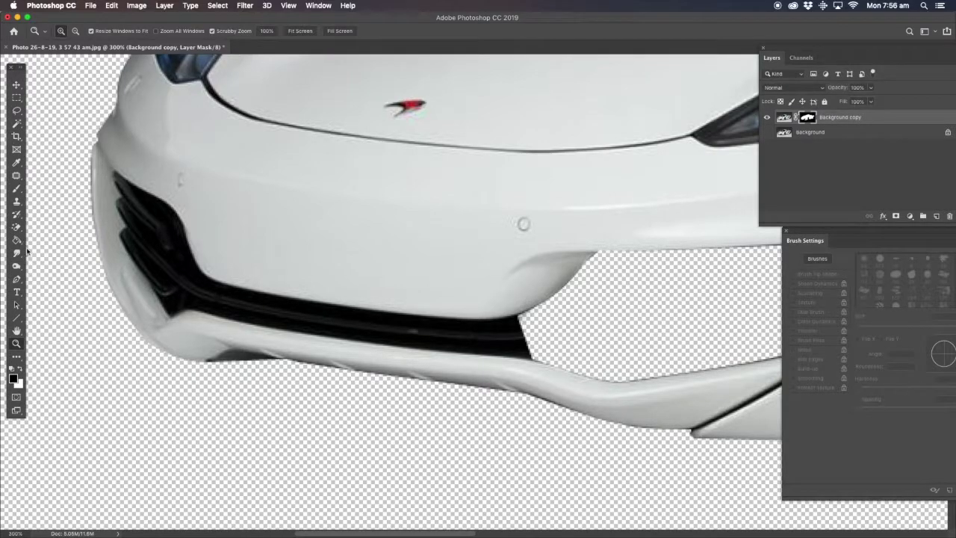
Step: Trace a closed Pen path around the long lower grille, including its left end
{"action": "left_click", "coordinate": [17, 279]}
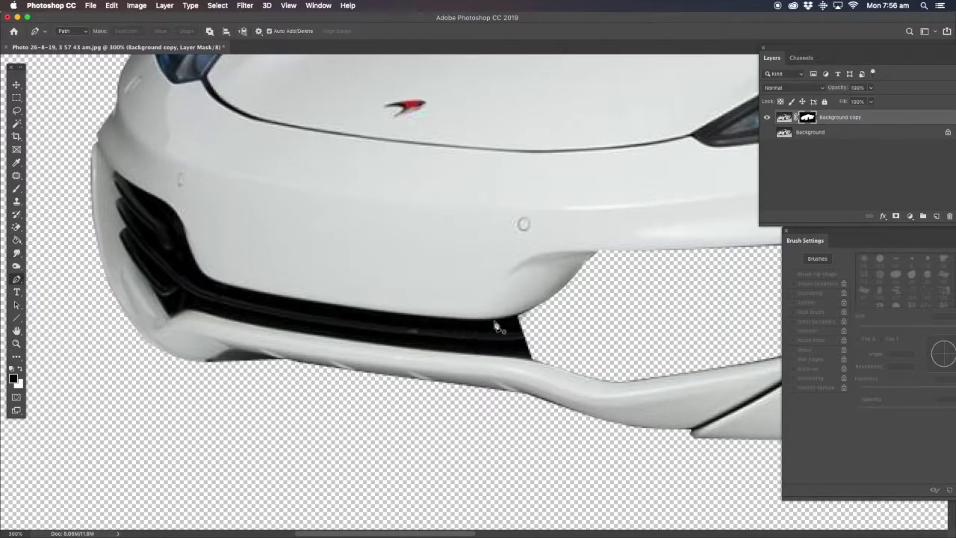
{"action": "left_click", "coordinate": [527, 310]}
{"action": "left_click", "coordinate": [416, 315]}
{"action": "left_click", "coordinate": [297, 297]}
{"action": "left_click", "coordinate": [238, 288]}
{"action": "left_click", "coordinate": [197, 267]}
{"action": "left_click", "coordinate": [175, 209]}
{"action": "left_click", "coordinate": [116, 173]}
{"action": "left_click", "coordinate": [121, 233]}
{"action": "left_click", "coordinate": [169, 317]}
{"action": "left_click", "coordinate": [189, 309]}
{"action": "left_click", "coordinate": [279, 329]}
{"action": "left_click", "coordinate": [354, 341]}
{"action": "left_click", "coordinate": [395, 347]}
{"action": "left_click", "coordinate": [481, 354]}
{"action": "left_click", "coordinate": [535, 360]}
{"action": "left_click", "coordinate": [525, 309]}
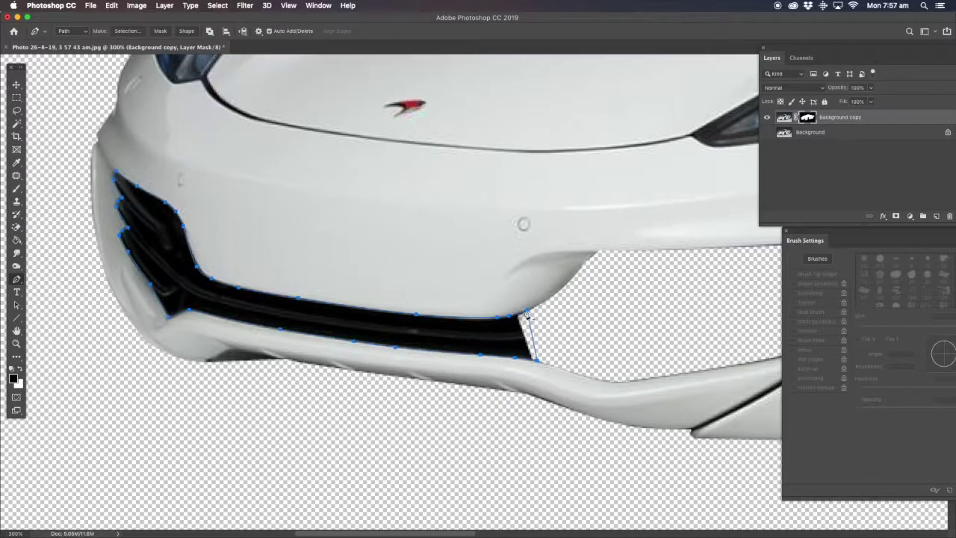
Step: Convert the grille path into a selection
{"action": "right_click", "coordinate": [526, 313]}
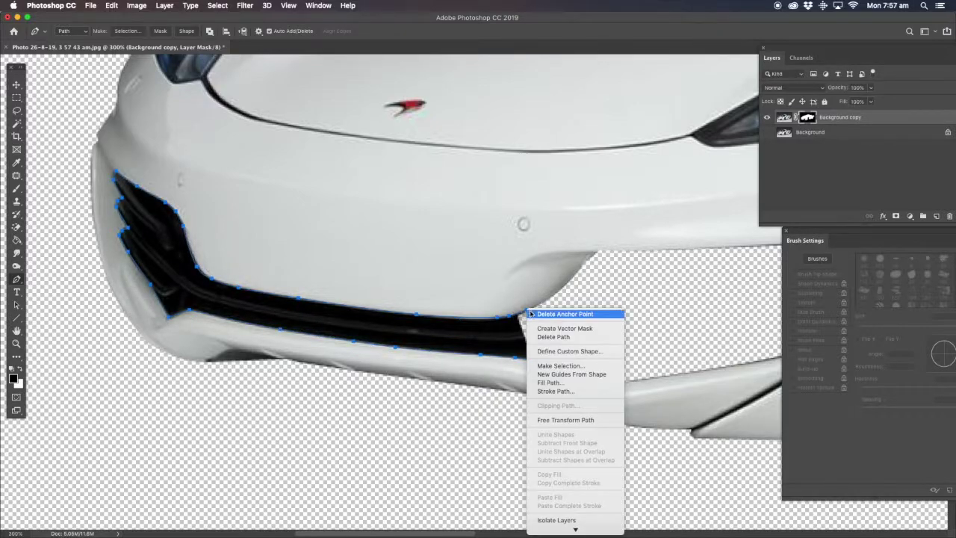
{"action": "left_click", "coordinate": [559, 365]}
{"action": "key", "text": "Return"}
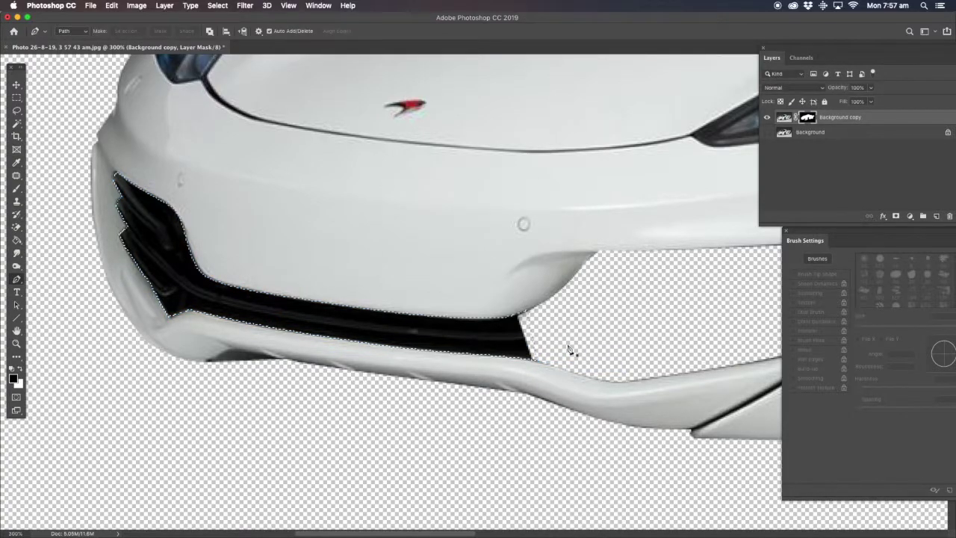
{"action": "left_click", "coordinate": [17, 189]}
Step: Paint black over the left grille and bumper shadow on the mask, then deselect
{"action": "mouse_move", "coordinate": [123, 183]}
{"action": "left_mouse_down"}
{"action": "mouse_move", "coordinate": [176, 239]}
{"action": "mouse_move", "coordinate": [183, 280]}
{"action": "mouse_move", "coordinate": [149, 217]}
{"action": "mouse_move", "coordinate": [224, 306]}
{"action": "mouse_move", "coordinate": [530, 347]}
{"action": "left_mouse_up"}
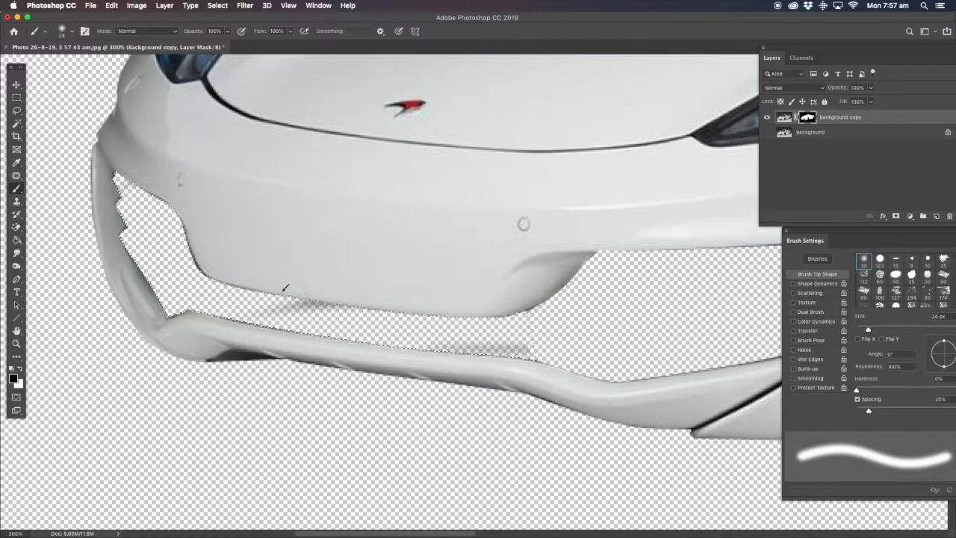
{"action": "left_click_drag", "start_coordinate": [285, 288], "coordinate": [507, 334]}
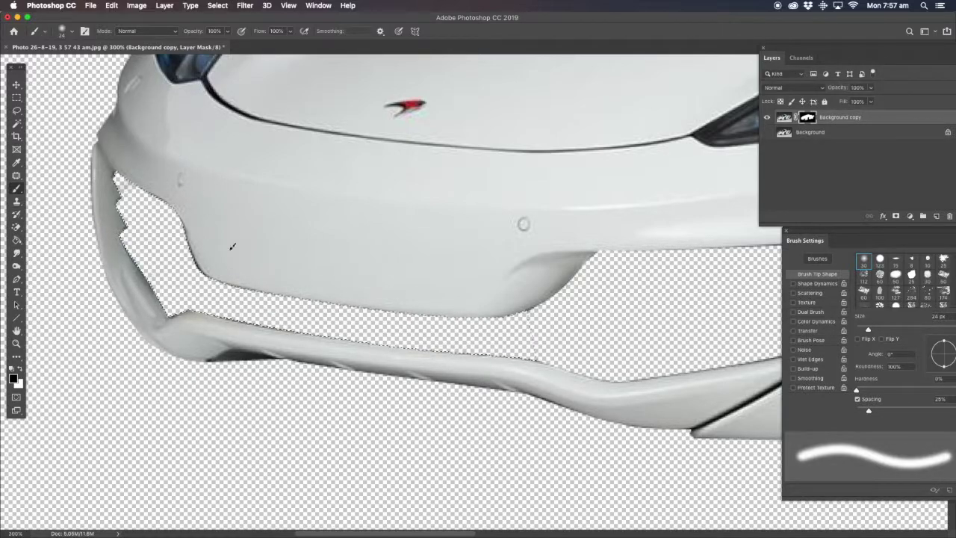
{"action": "key", "text": "super+d"}
{"action": "key", "text": "l"}
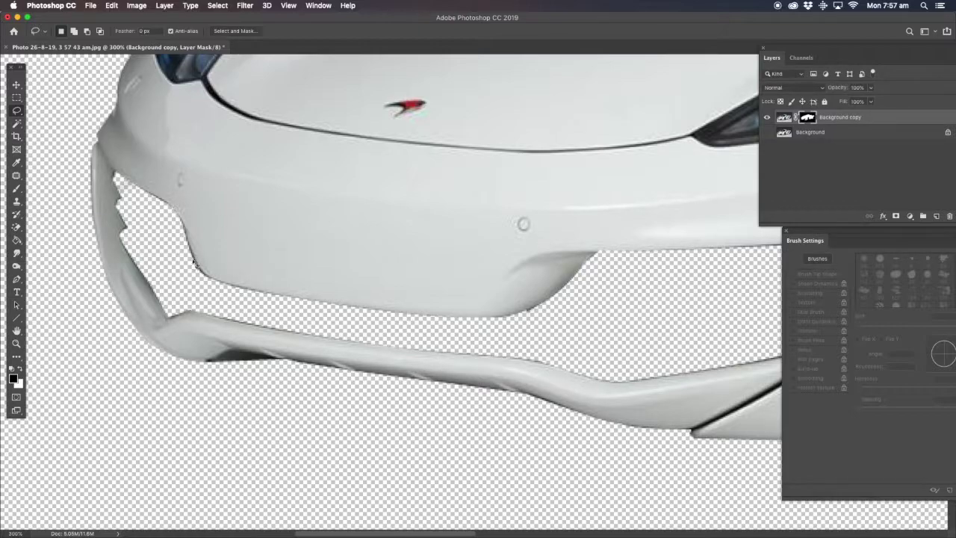
Step: Fit the whole image in the window with the Zoom tool's Fit Screen
{"action": "left_click", "coordinate": [16, 343]}
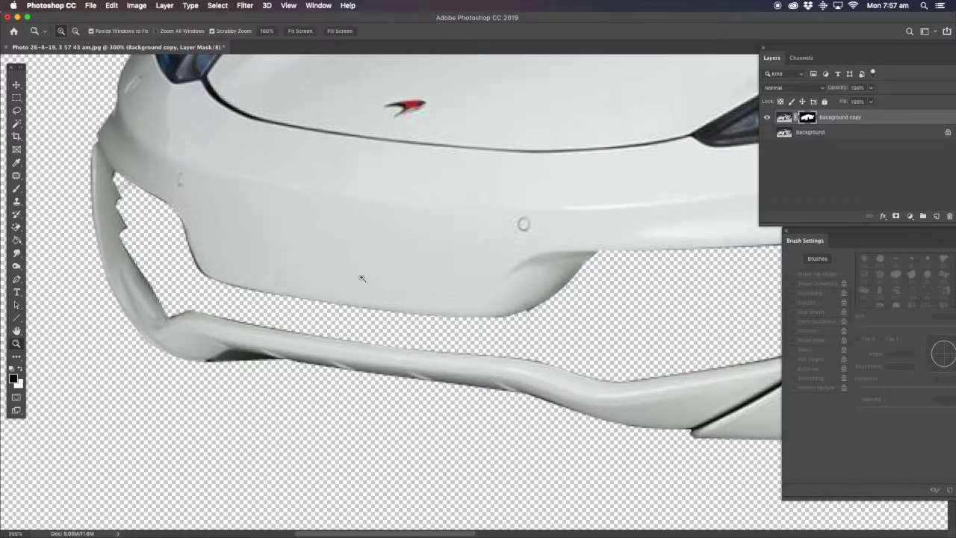
{"action": "right_click", "coordinate": [457, 265]}
{"action": "left_click", "coordinate": [482, 271]}
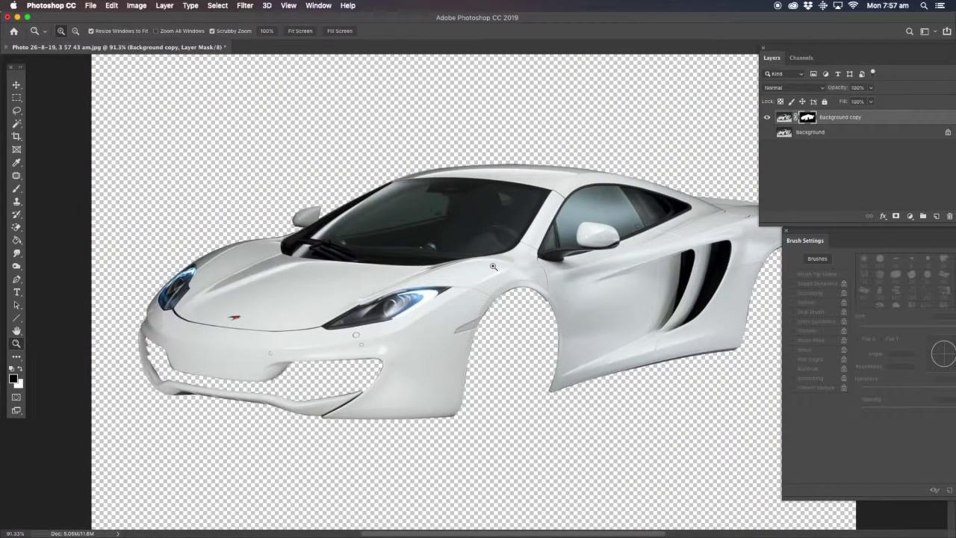
Step: Cancel a first Color Range attempt and target the layer's image instead of its mask
{"action": "left_click", "coordinate": [217, 7]}
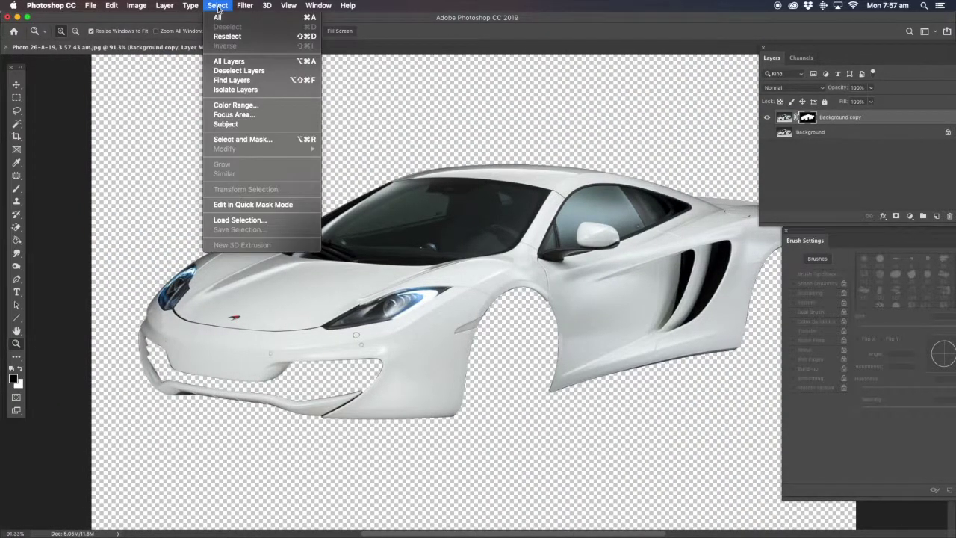
{"action": "left_click", "coordinate": [239, 104]}
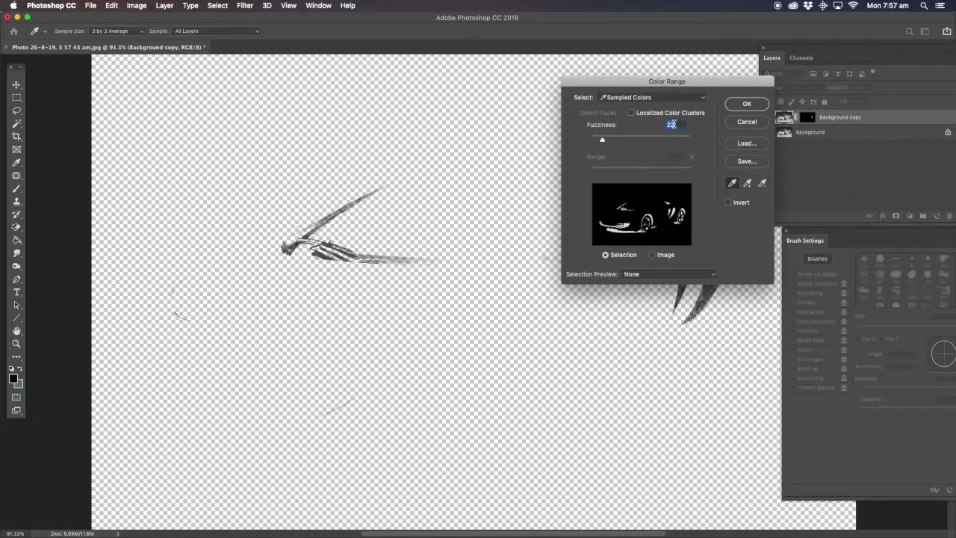
{"action": "left_click", "coordinate": [746, 122]}
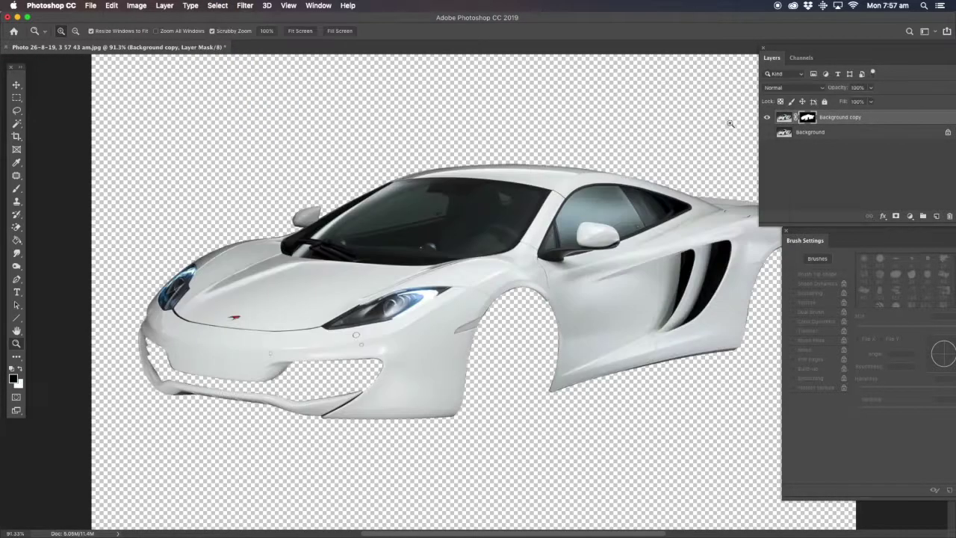
{"action": "left_click", "coordinate": [783, 118]}
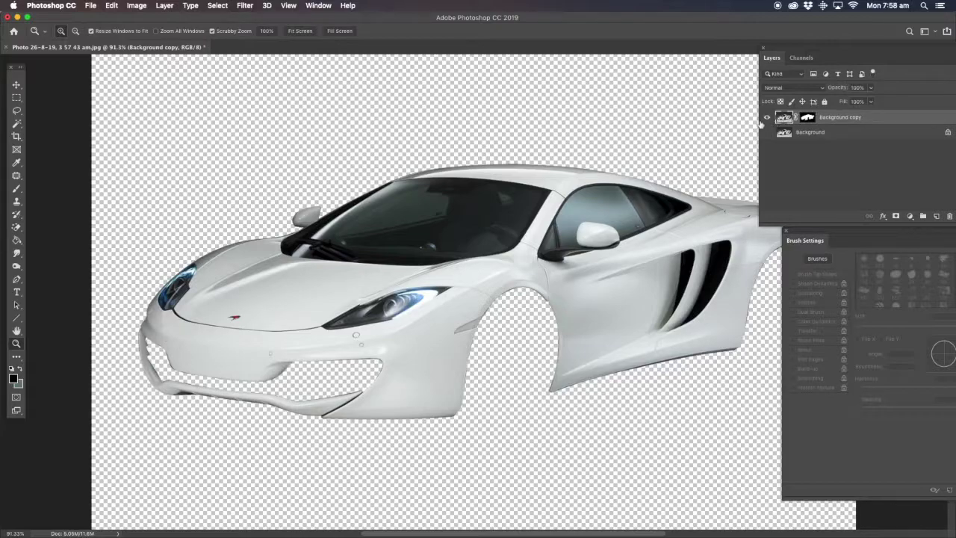
Step: Select the dark glass and grille colours with Color Range and delete them
{"action": "left_click", "coordinate": [217, 5]}
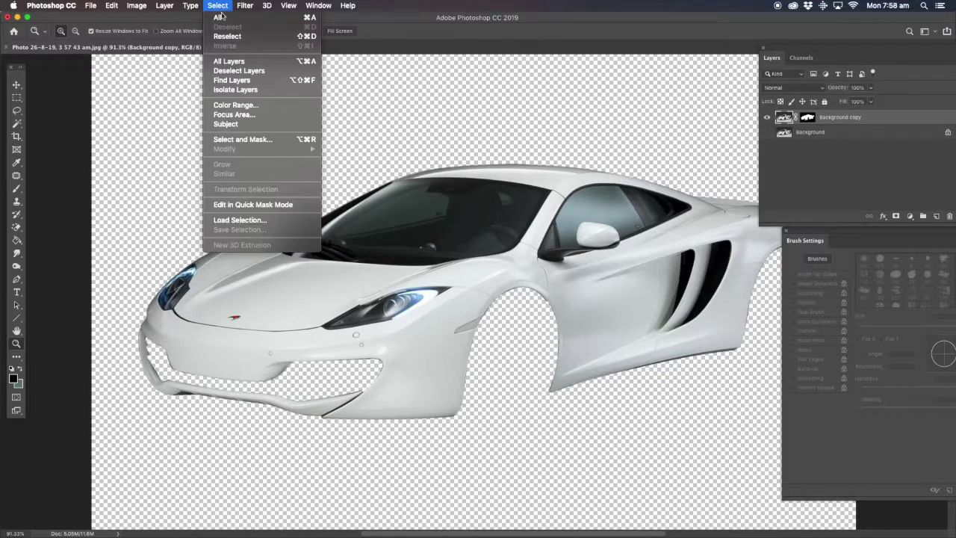
{"action": "left_click", "coordinate": [238, 104]}
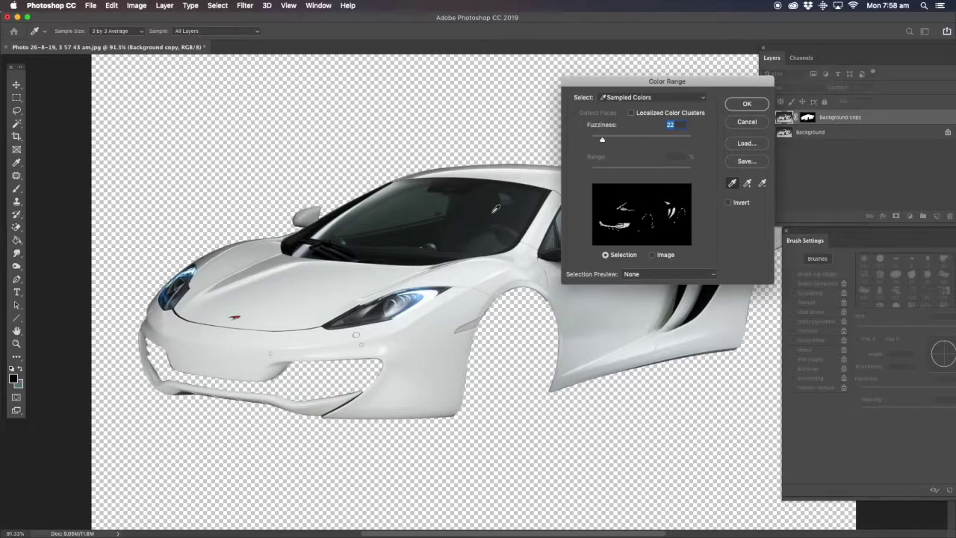
{"action": "left_click", "coordinate": [301, 240]}
{"action": "left_click", "coordinate": [745, 104]}
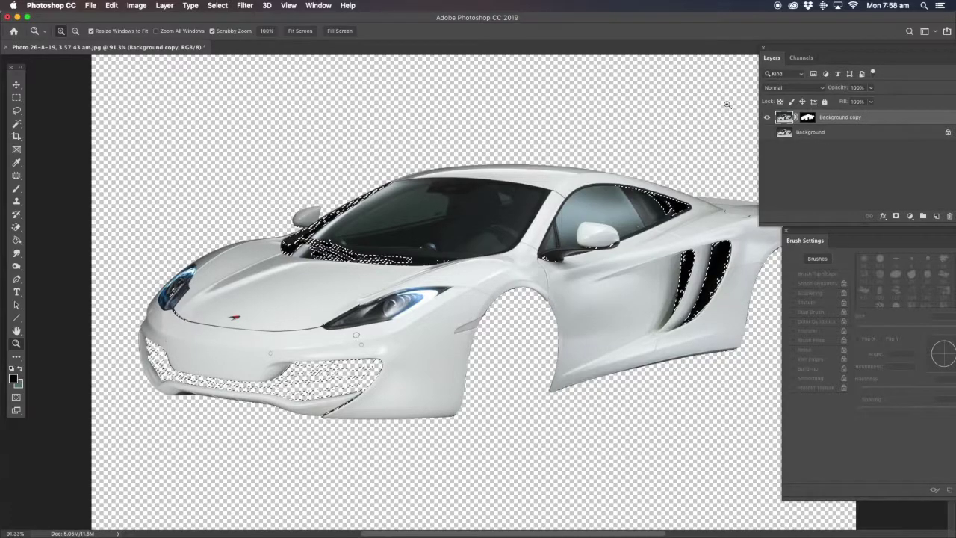
{"action": "key", "text": "z"}
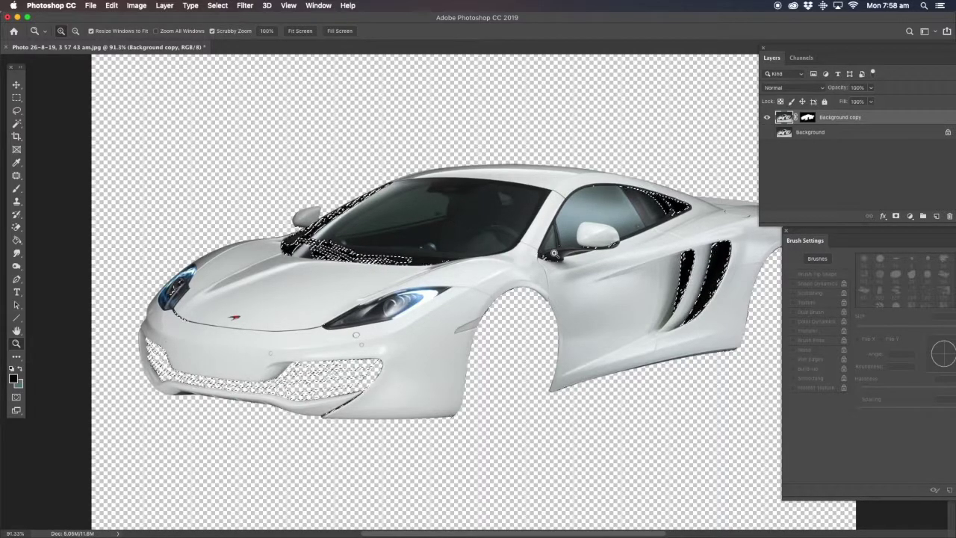
{"action": "key", "text": "super+x"}
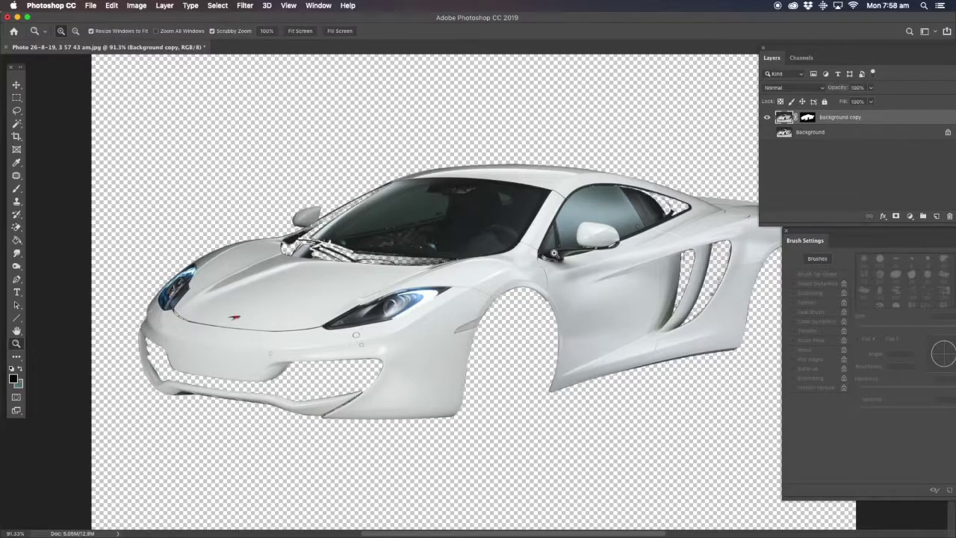
Step: Zoom into the wiper area, undo the deletion to restore the windshield, and select the mask
{"action": "left_click", "coordinate": [334, 249]}
{"action": "left_click", "coordinate": [334, 249]}
{"action": "left_click", "coordinate": [334, 248]}
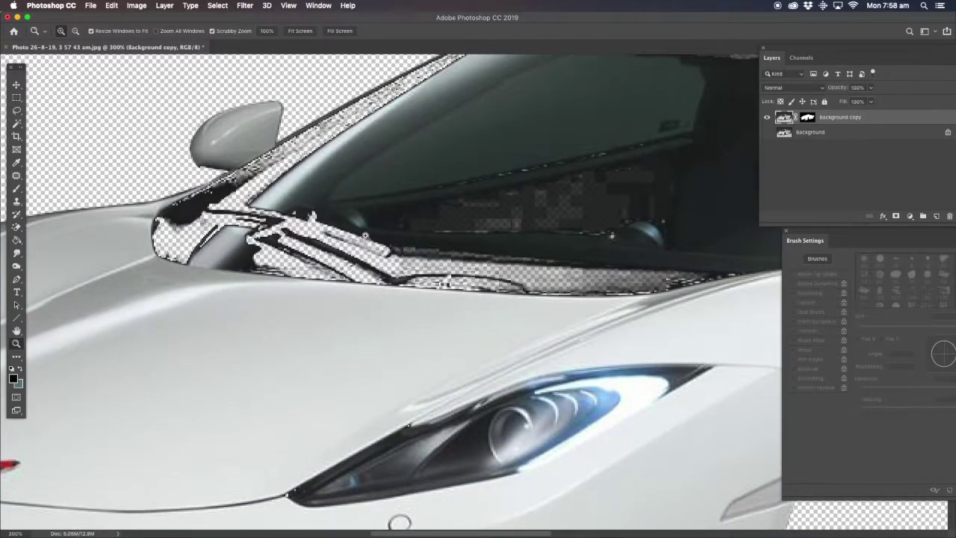
{"action": "key", "text": "super+z"}
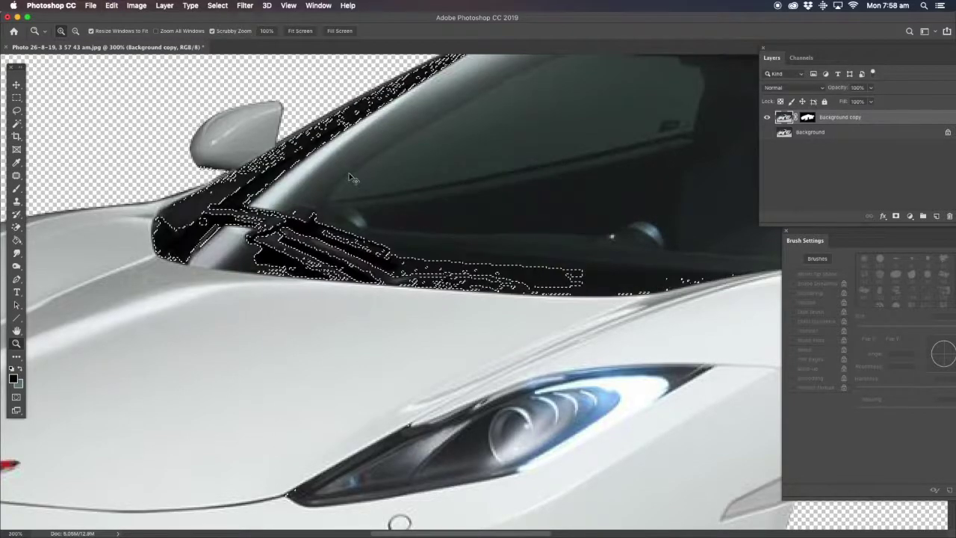
{"action": "left_click", "coordinate": [806, 120]}
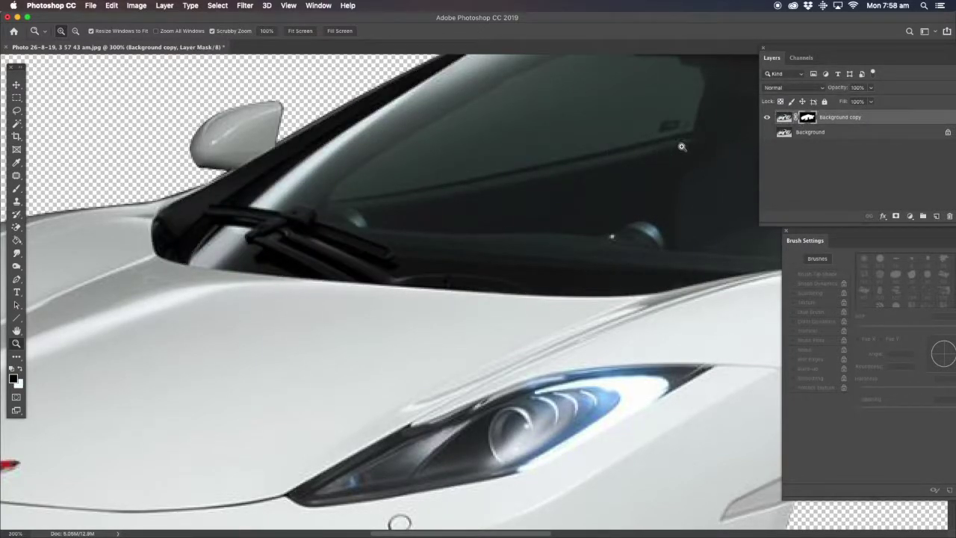
Step: Fit the image on screen, then zoom into the front bumper
{"action": "right_click", "coordinate": [454, 305]}
{"action": "left_click", "coordinate": [478, 312]}
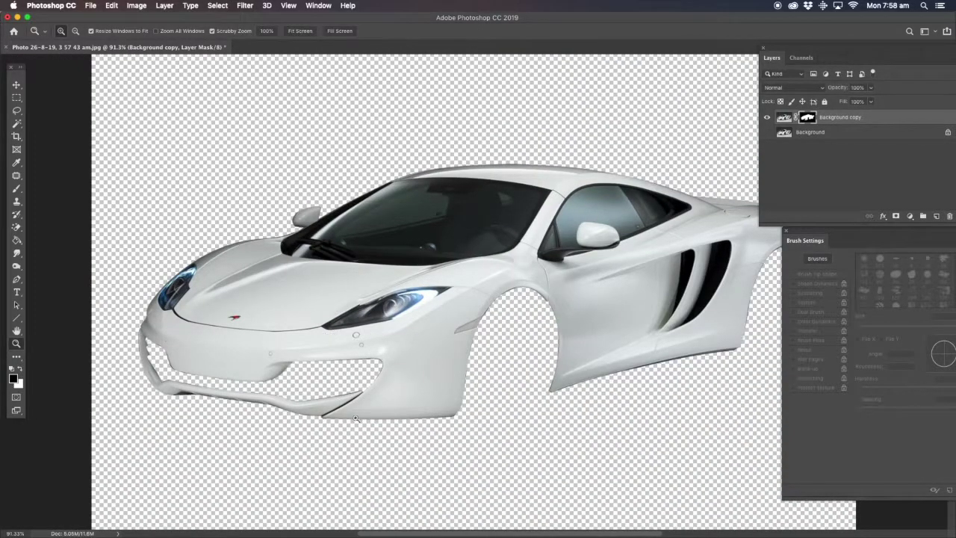
{"action": "left_click_drag", "start_coordinate": [355, 418], "coordinate": [339, 409]}
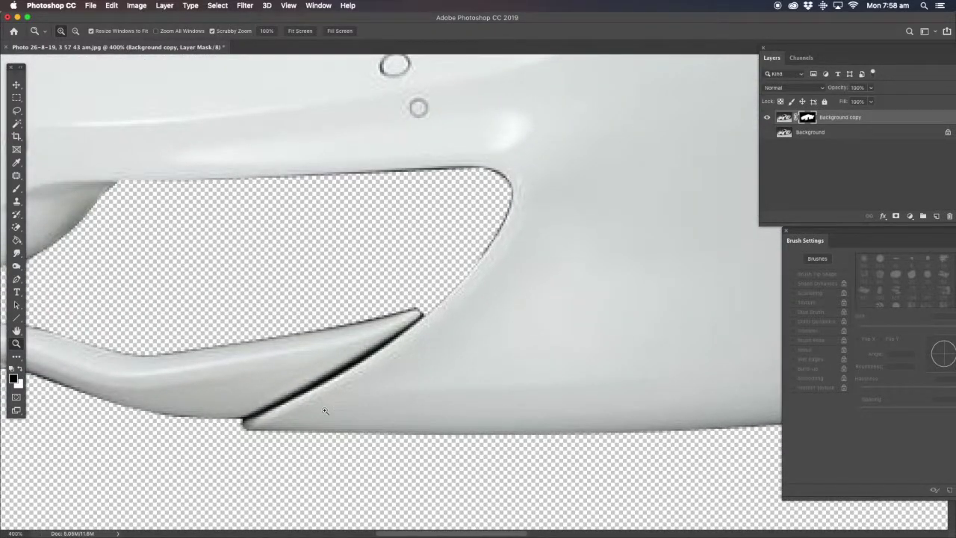
{"action": "left_click", "coordinate": [325, 411]}
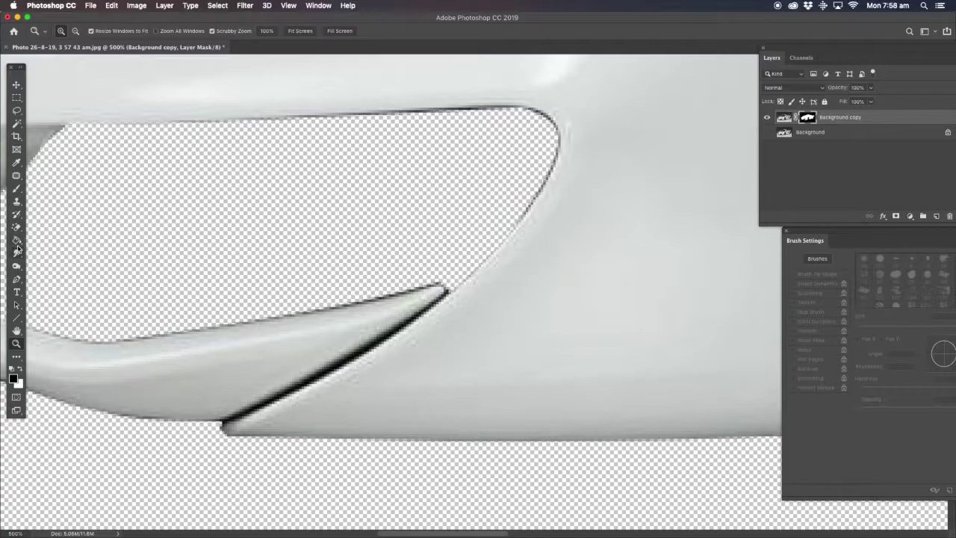
Step: Paint the mask along the bumper crease and load the headlight path as a selection
{"action": "left_click", "coordinate": [16, 188]}
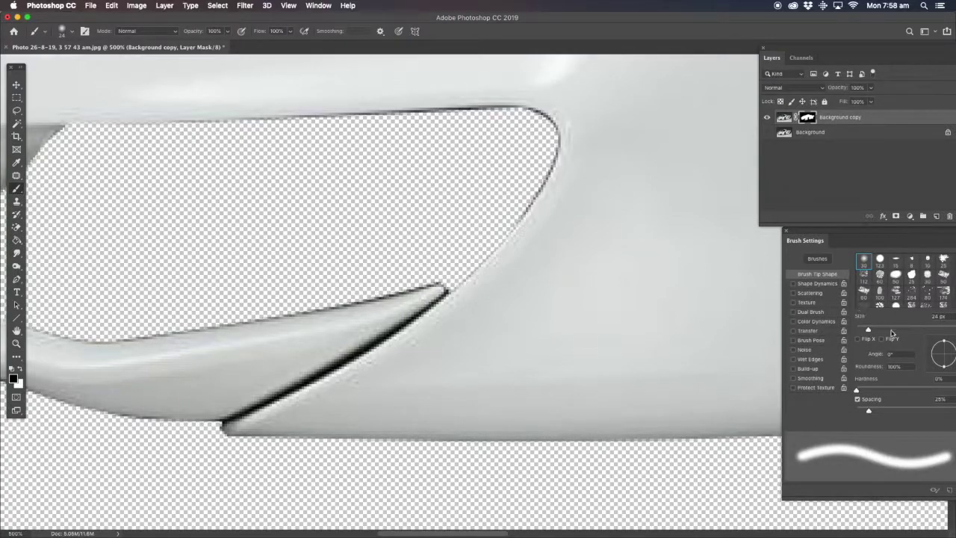
{"action": "left_click_drag", "start_coordinate": [447, 290], "coordinate": [224, 422]}
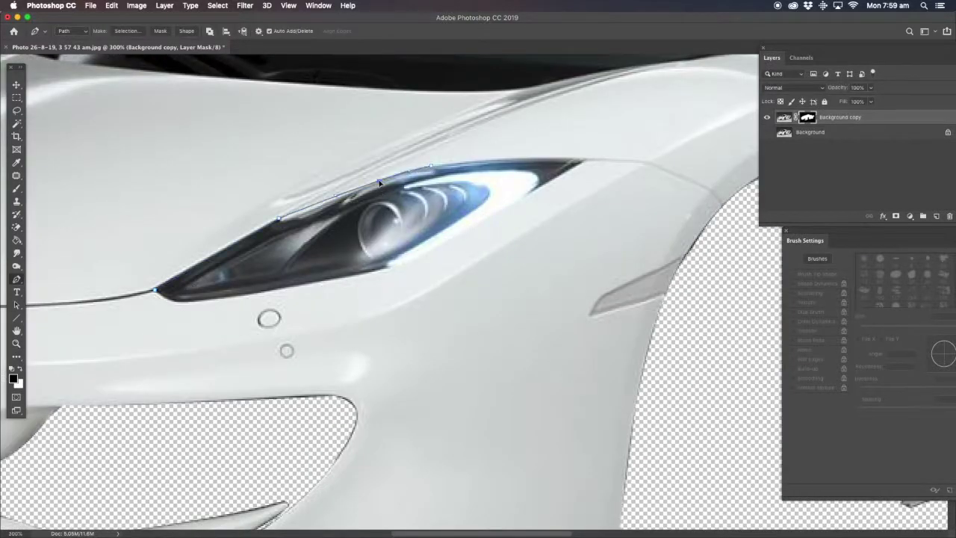
{"action": "key", "text": "ctrl+Return"}
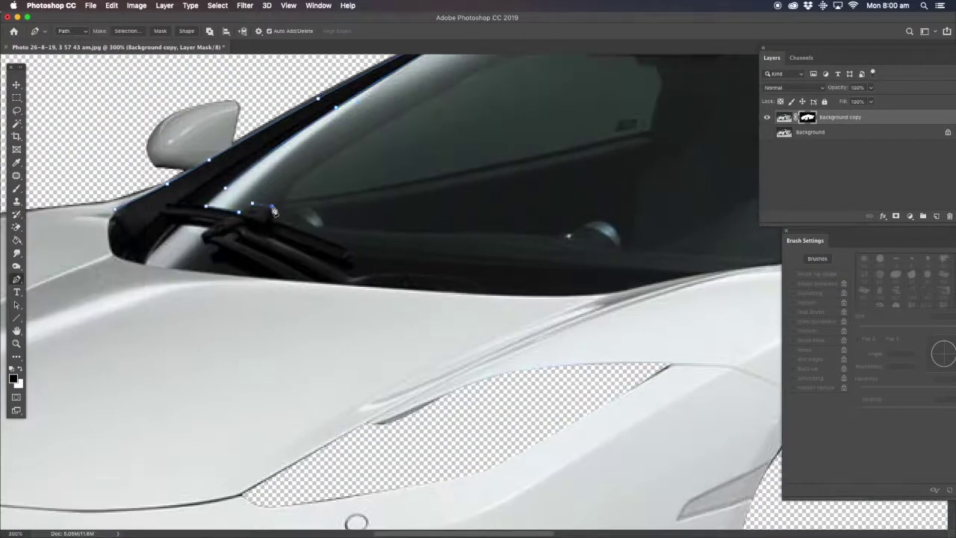
Step: Trace the windshield and side window around the mirror base with the Pen tool and mask them out
{"action": "left_click", "coordinate": [697, 274]}
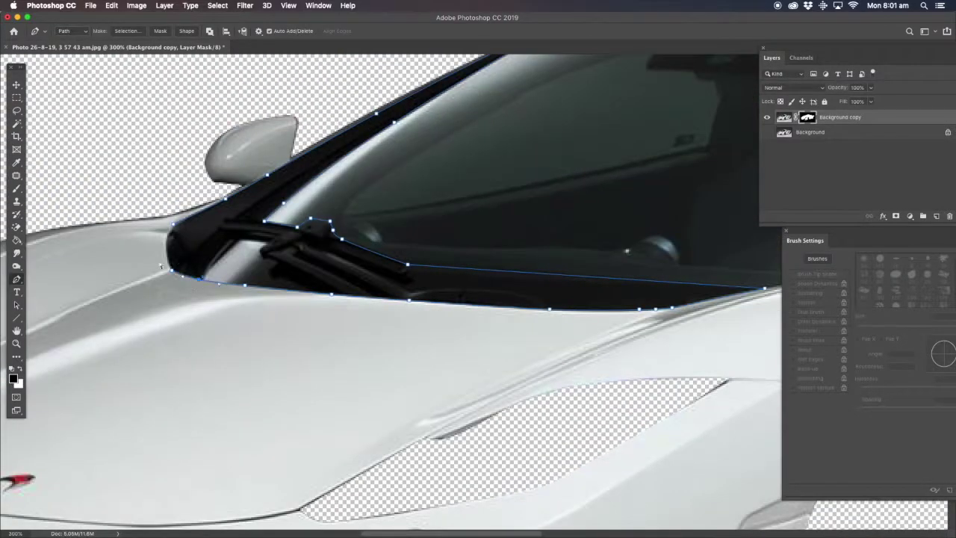
{"action": "right_click", "coordinate": [168, 238]}
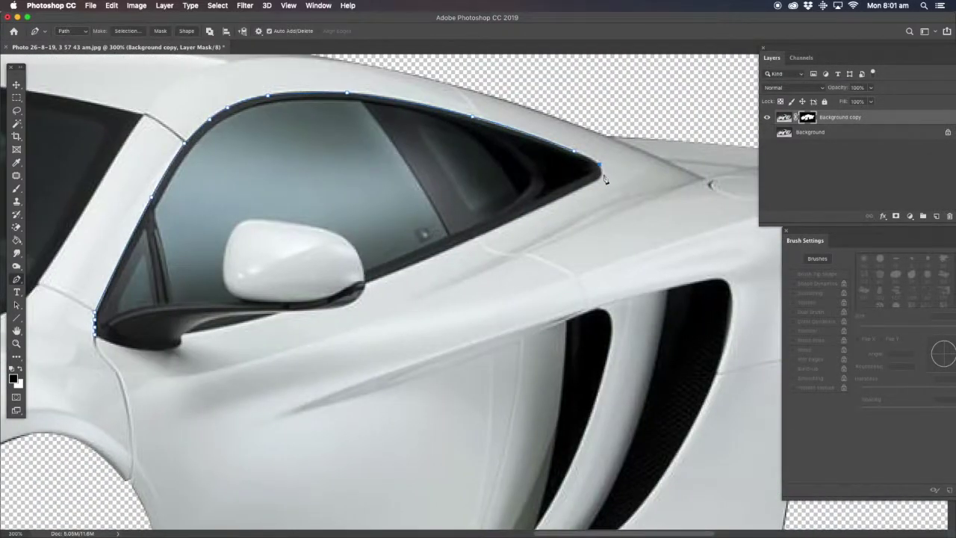
{"action": "left_click", "coordinate": [493, 228]}
{"action": "left_click", "coordinate": [364, 282]}
{"action": "left_click", "coordinate": [276, 314]}
{"action": "left_click", "coordinate": [179, 345]}
{"action": "left_click", "coordinate": [109, 329]}
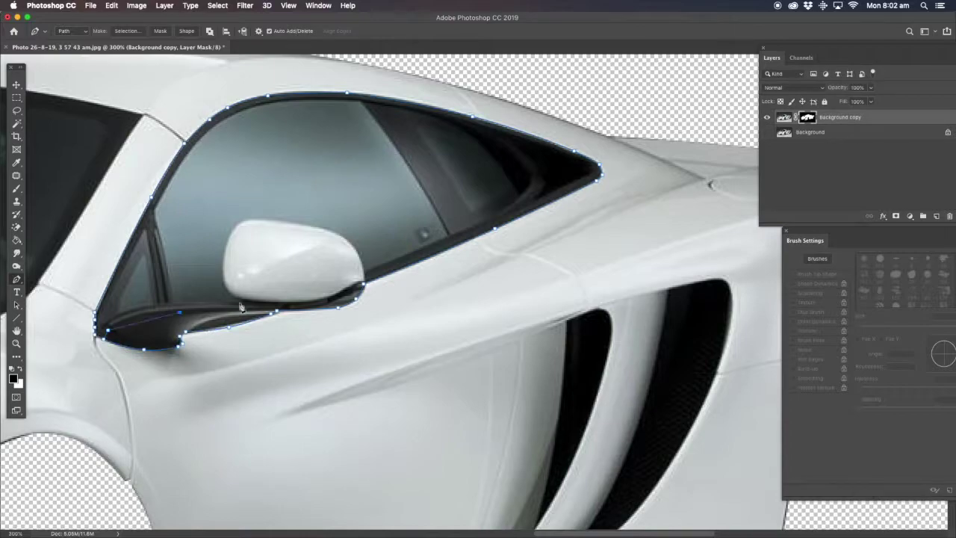
{"action": "left_click", "coordinate": [180, 312]}
{"action": "left_click", "coordinate": [283, 302]}
{"action": "left_click", "coordinate": [365, 286]}
{"action": "left_click_drag", "start_coordinate": [365, 286], "coordinate": [299, 213]}
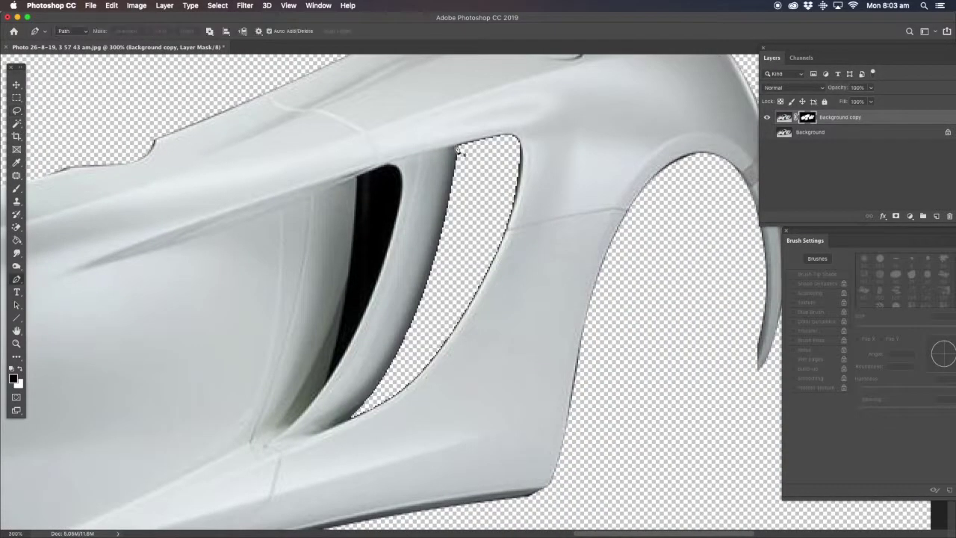
Step: Trace and mask out the side vent, then brush the mask along its inner edge
{"action": "left_click", "coordinate": [511, 134]}
{"action": "left_click", "coordinate": [520, 160]}
{"action": "left_click", "coordinate": [454, 329]}
{"action": "left_click", "coordinate": [377, 406]}
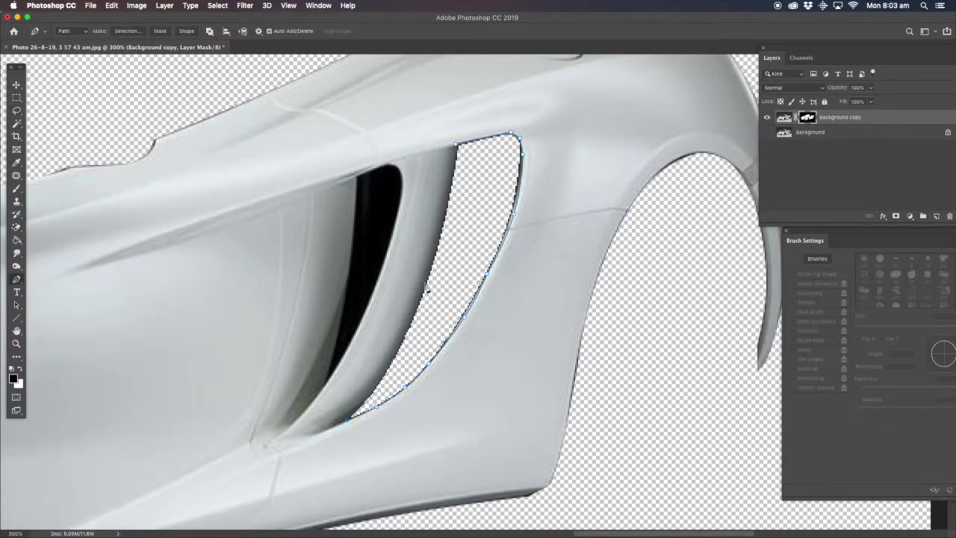
{"action": "left_click", "coordinate": [445, 215]}
{"action": "right_click", "coordinate": [456, 143]}
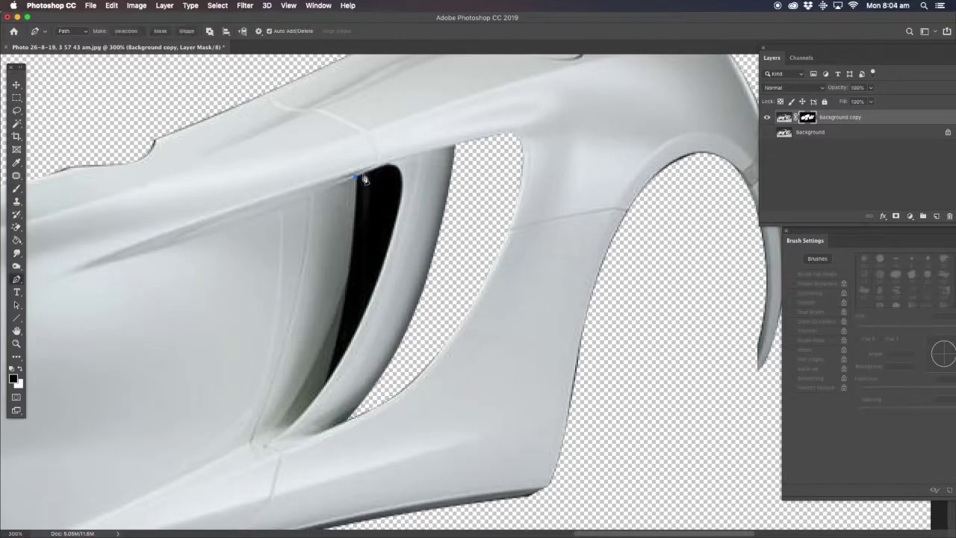
{"action": "mouse_move", "coordinate": [388, 172]}
{"action": "left_mouse_down"}
{"action": "mouse_move", "coordinate": [366, 306]}
{"action": "mouse_move", "coordinate": [334, 392]}
{"action": "mouse_move", "coordinate": [355, 300]}
{"action": "left_mouse_up"}
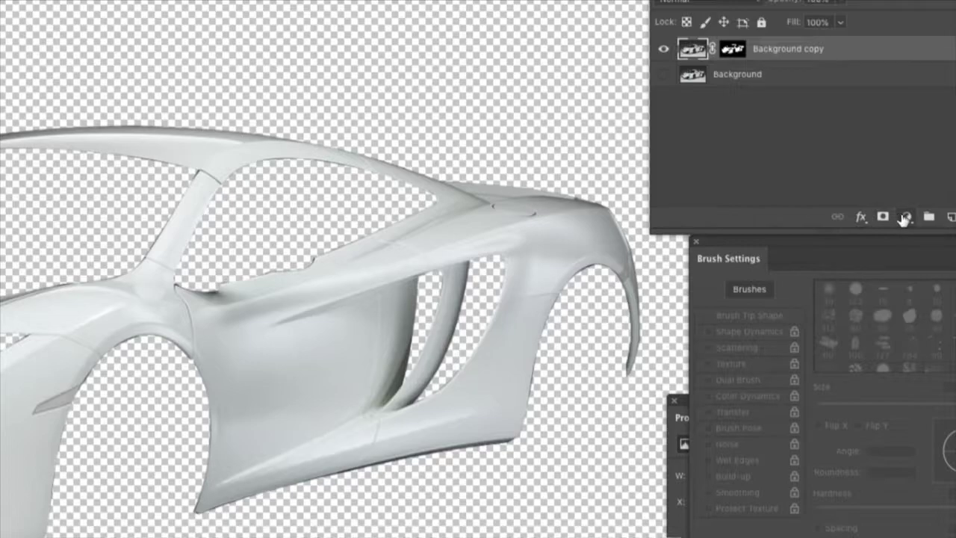
{"action": "left_click", "coordinate": [905, 217]}
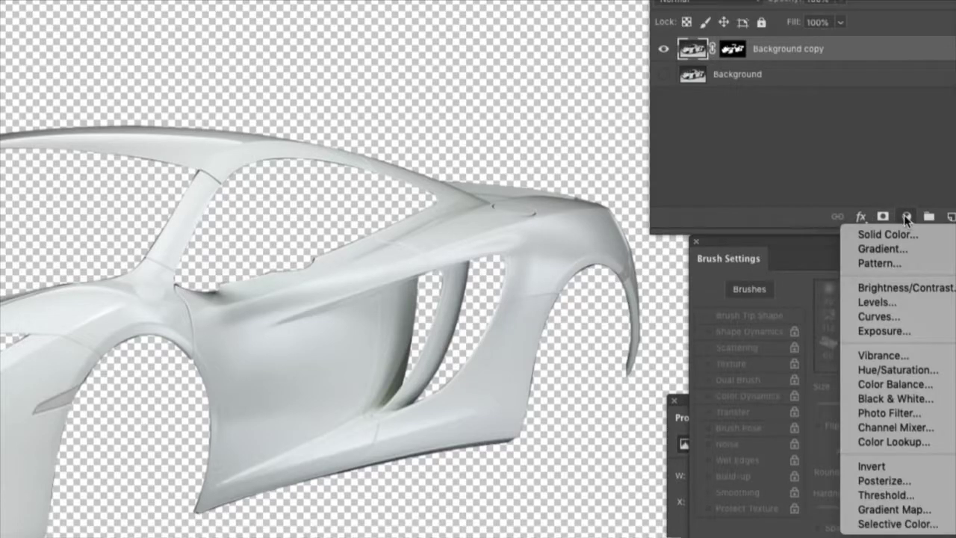
Step: Add a Hue/Saturation layer, float its Properties panel, and clip it to Background copy
{"action": "left_click", "coordinate": [902, 370]}
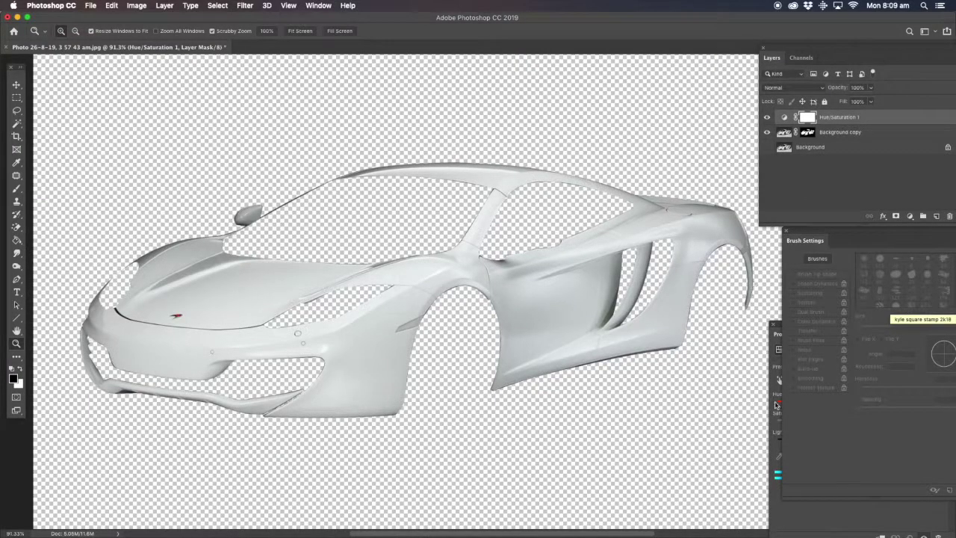
{"action": "left_click", "coordinate": [813, 514]}
{"action": "left_click_drag", "start_coordinate": [802, 328], "coordinate": [677, 281]}
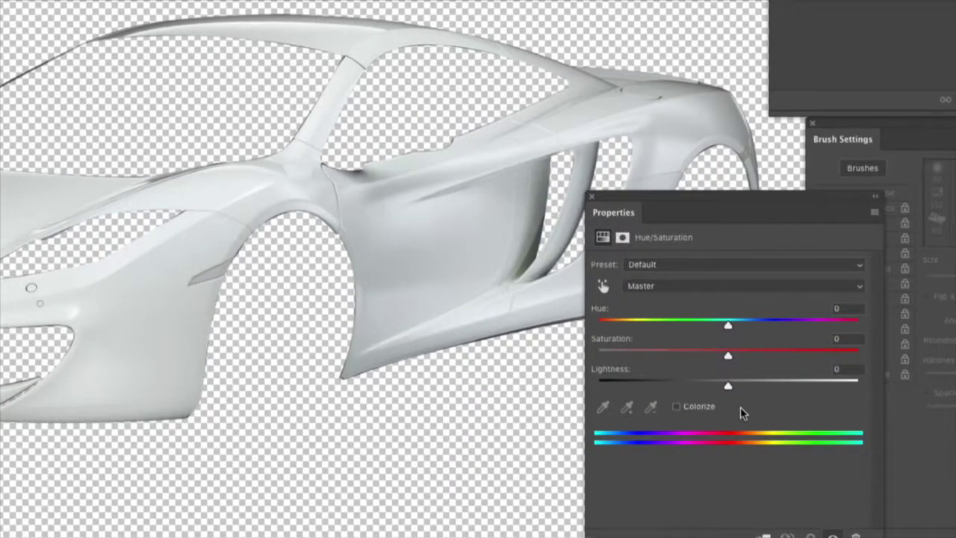
{"action": "left_click", "coordinate": [676, 407]}
{"action": "left_click", "coordinate": [676, 406]}
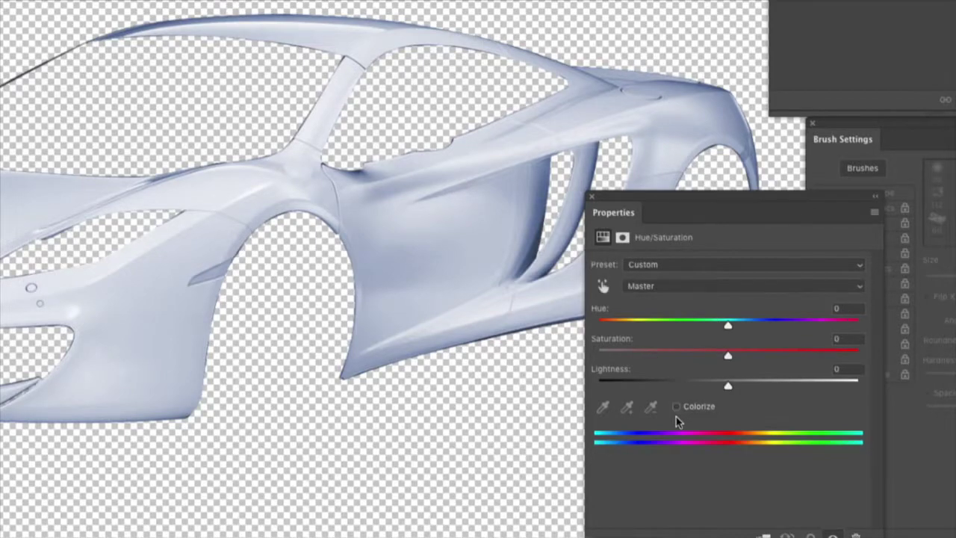
{"action": "left_click_drag", "start_coordinate": [739, 216], "coordinate": [782, 93]}
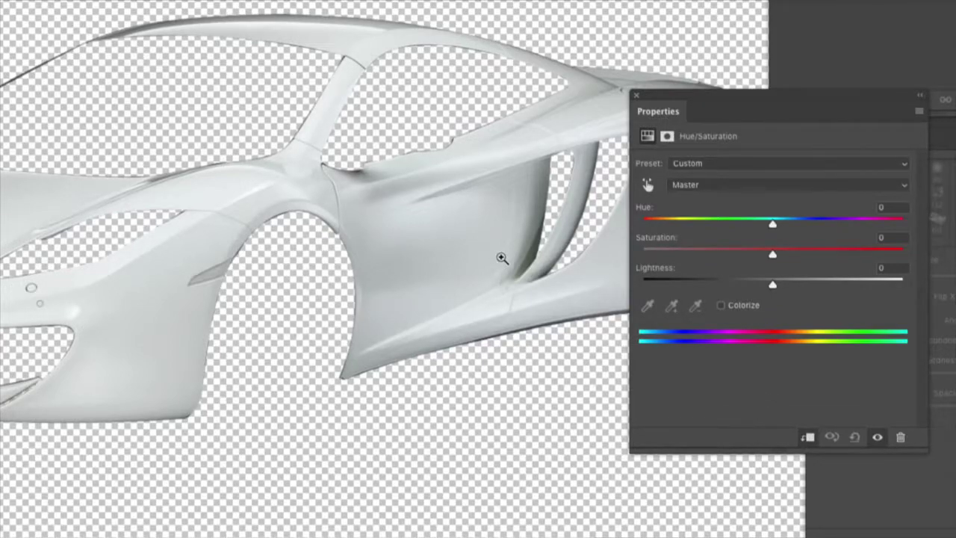
{"action": "left_click", "coordinate": [807, 438]}
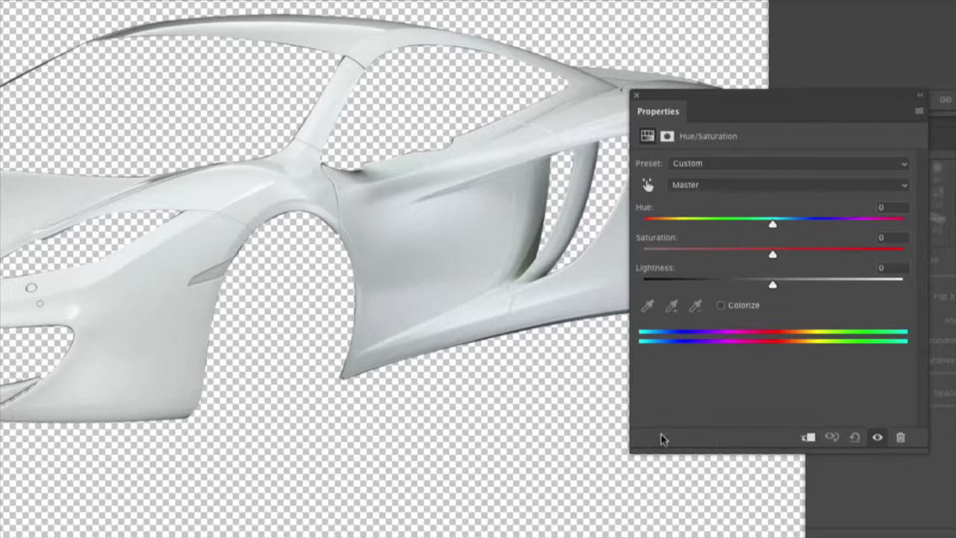
{"action": "left_click", "coordinate": [807, 437]}
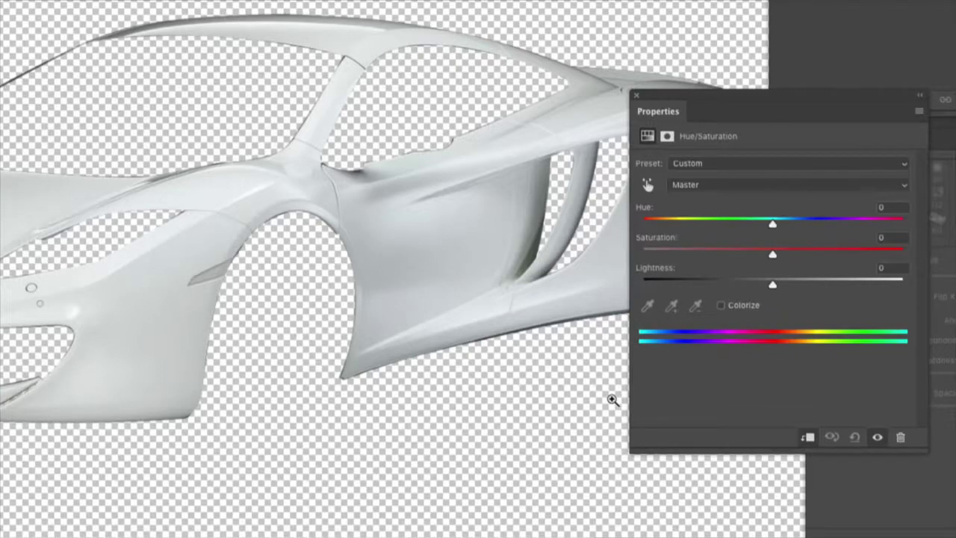
Step: With Colorize on, set Hue 360, Saturation 56 and Lightness -68 for a deep maroon body
{"action": "left_click", "coordinate": [721, 305]}
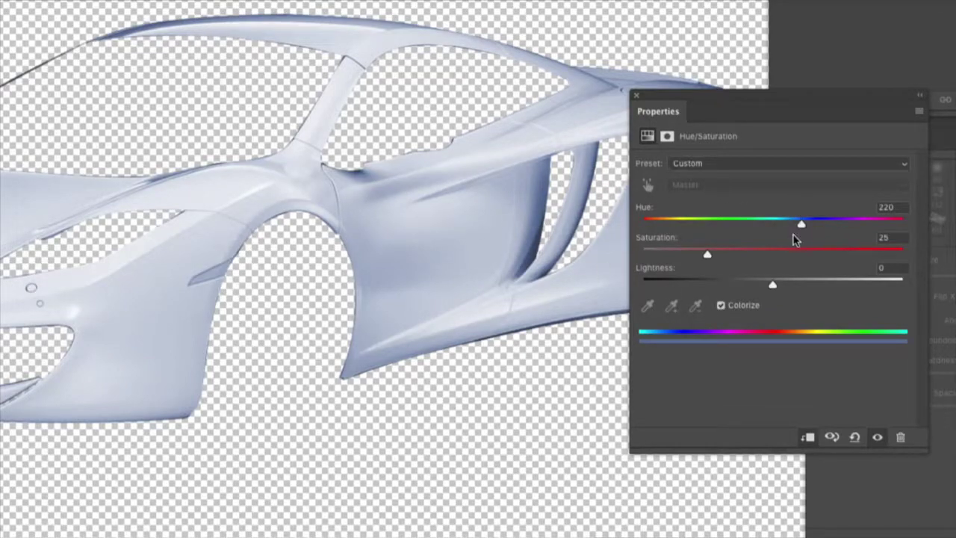
{"action": "left_click_drag", "start_coordinate": [803, 227], "coordinate": [909, 232]}
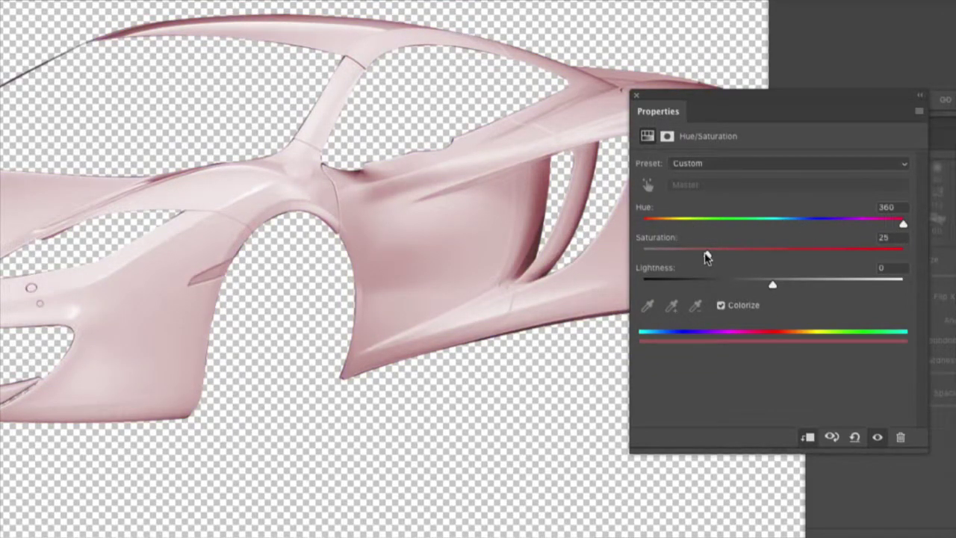
{"action": "left_click_drag", "start_coordinate": [707, 256], "coordinate": [682, 288]}
{"action": "left_click_drag", "start_coordinate": [772, 256], "coordinate": [786, 256]}
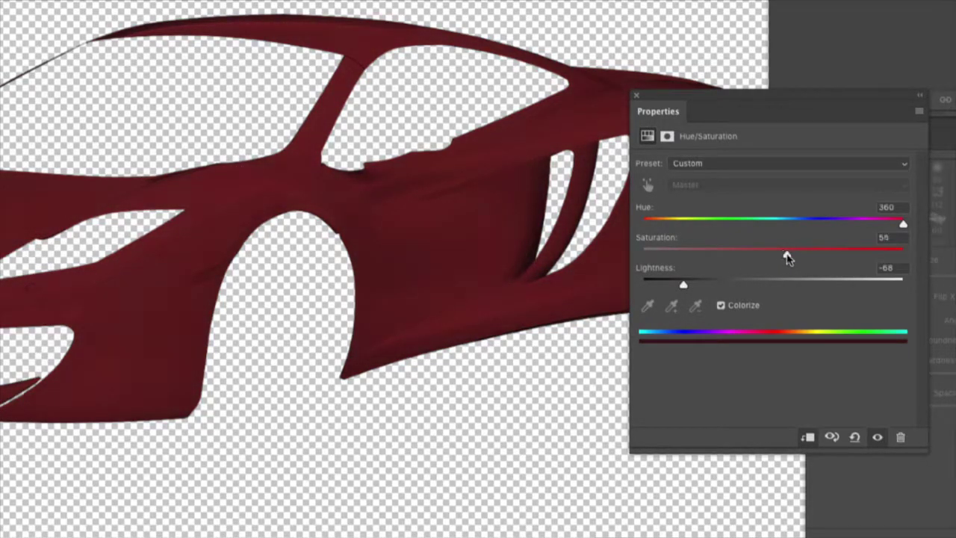
{"action": "mouse_move", "coordinate": [903, 224]}
{"action": "left_mouse_down"}
{"action": "mouse_move", "coordinate": [883, 223]}
{"action": "mouse_move", "coordinate": [914, 226]}
{"action": "left_mouse_up"}
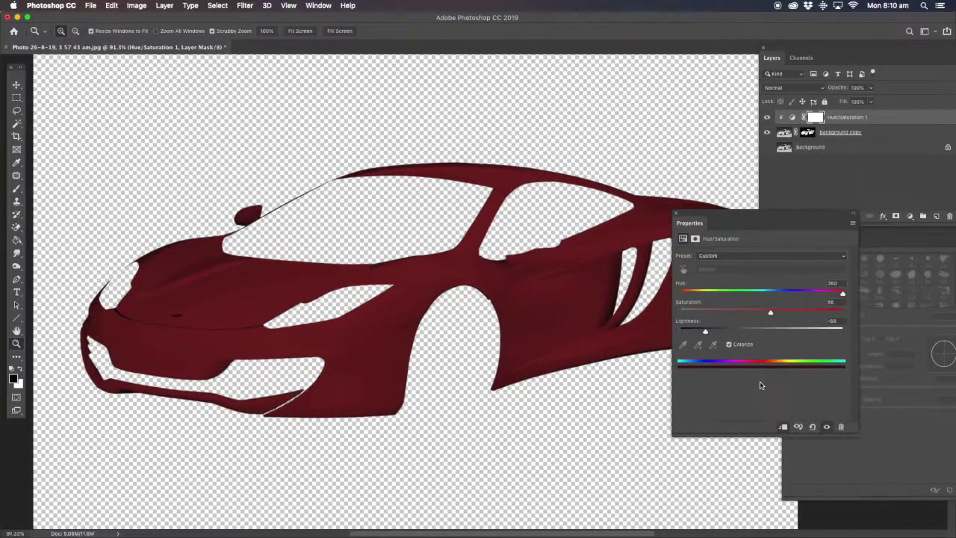
Step: Show the Background photo behind the car and compare the body with and without the red tint
{"action": "left_click", "coordinate": [767, 147]}
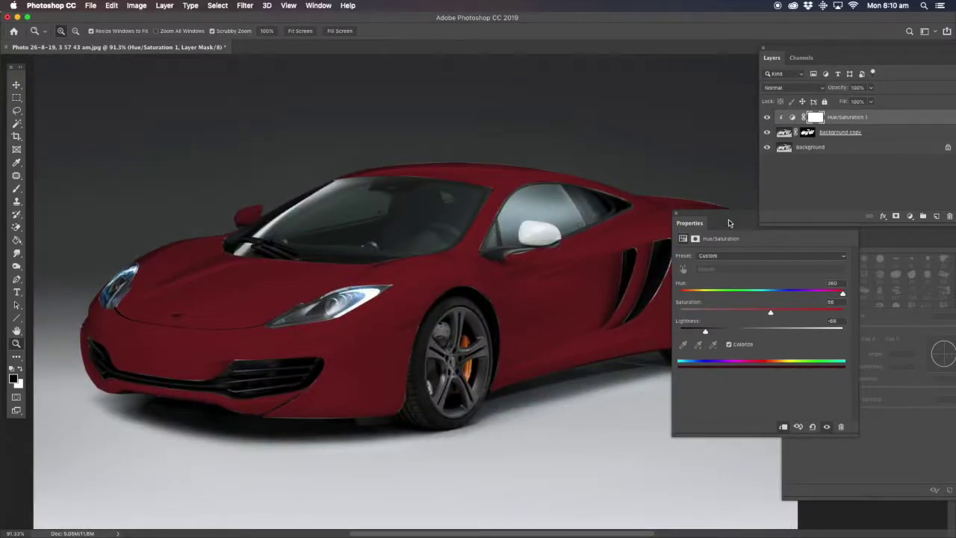
{"action": "mouse_move", "coordinate": [715, 218]}
{"action": "left_mouse_down"}
{"action": "mouse_move", "coordinate": [773, 303]}
{"action": "mouse_move", "coordinate": [818, 297]}
{"action": "left_mouse_up"}
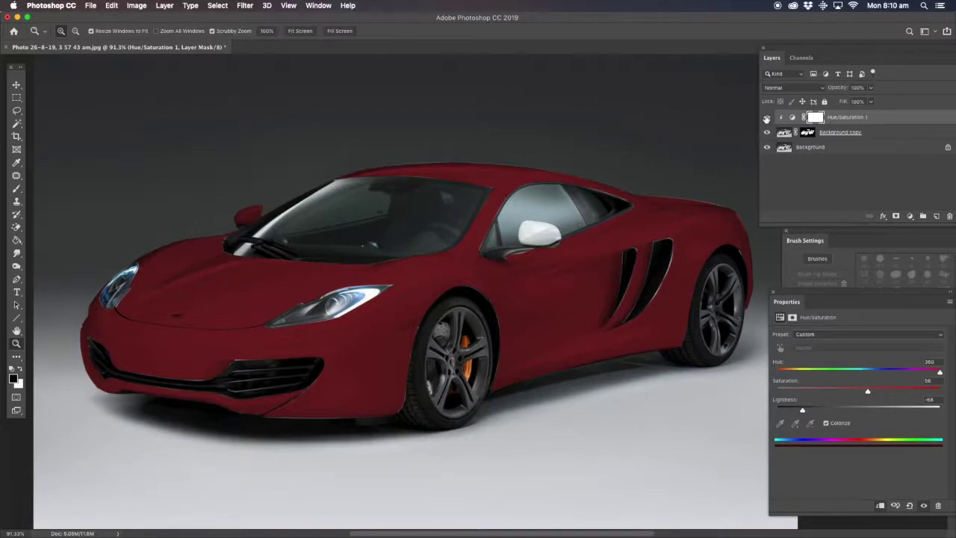
{"action": "left_click", "coordinate": [765, 118]}
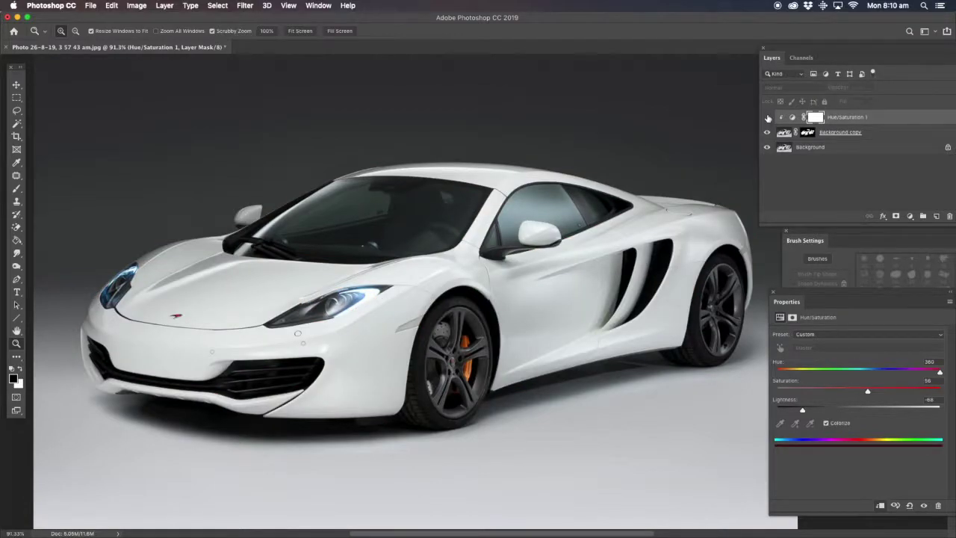
{"action": "left_click", "coordinate": [766, 118]}
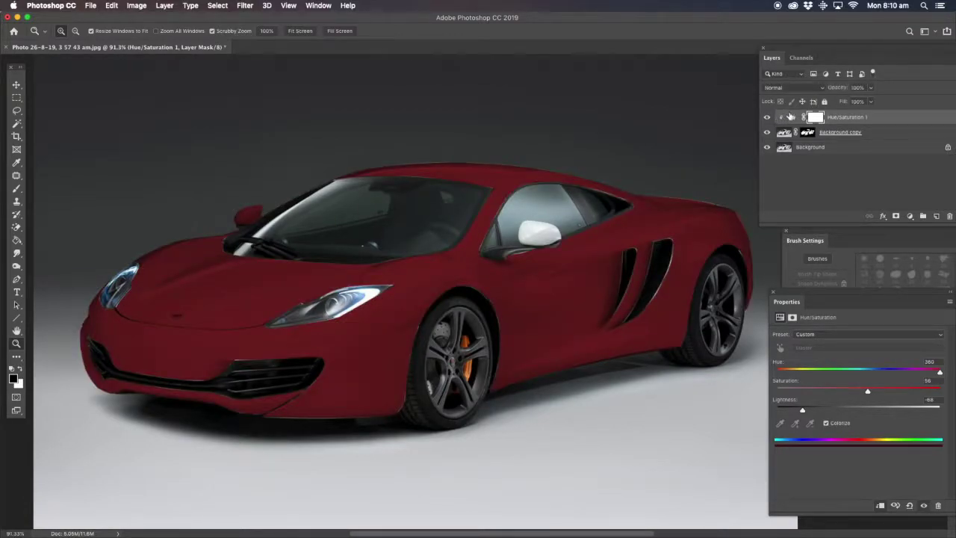
Step: Raise Saturation to 100 and Lightness to -56 for a vivid red body
{"action": "left_click_drag", "start_coordinate": [844, 305], "coordinate": [788, 190]}
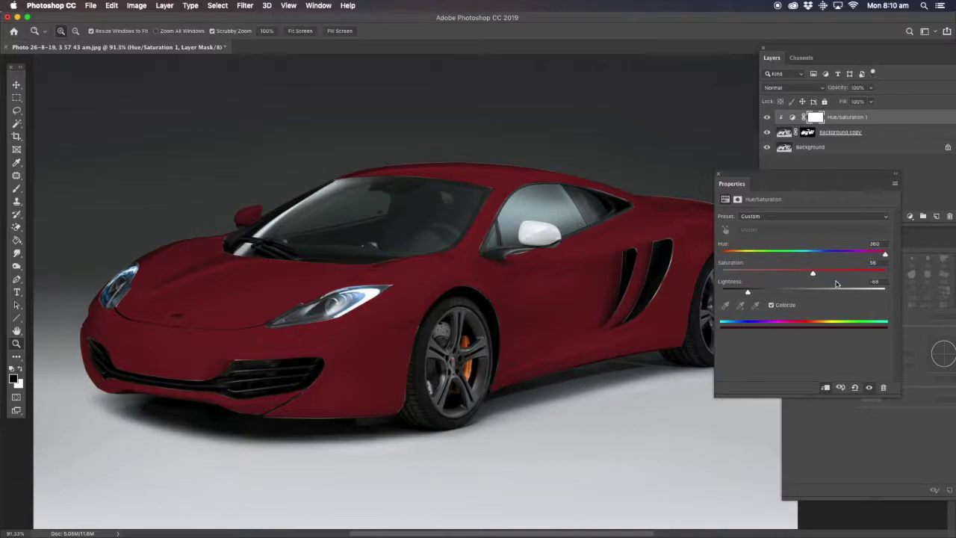
{"action": "left_click_drag", "start_coordinate": [813, 276], "coordinate": [895, 278]}
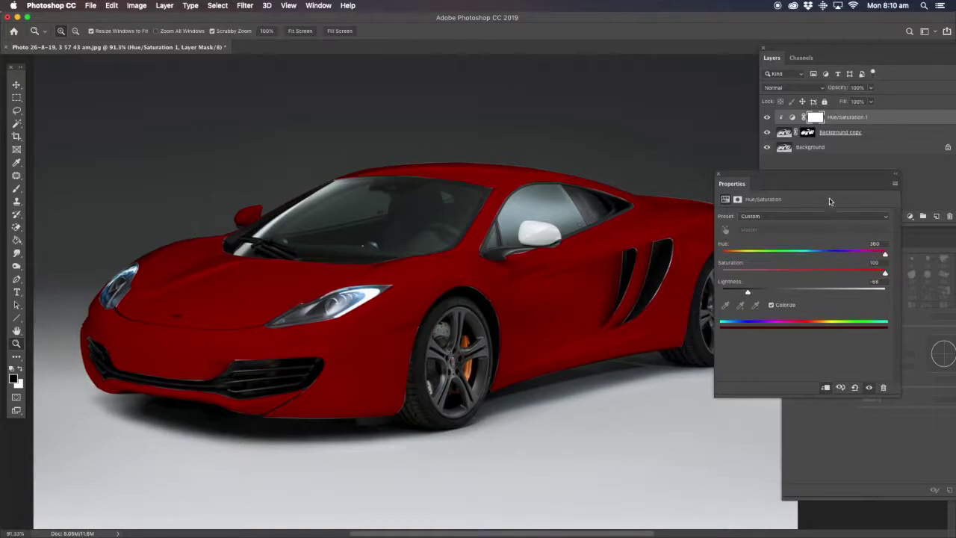
{"action": "left_click_drag", "start_coordinate": [801, 176], "coordinate": [841, 182]}
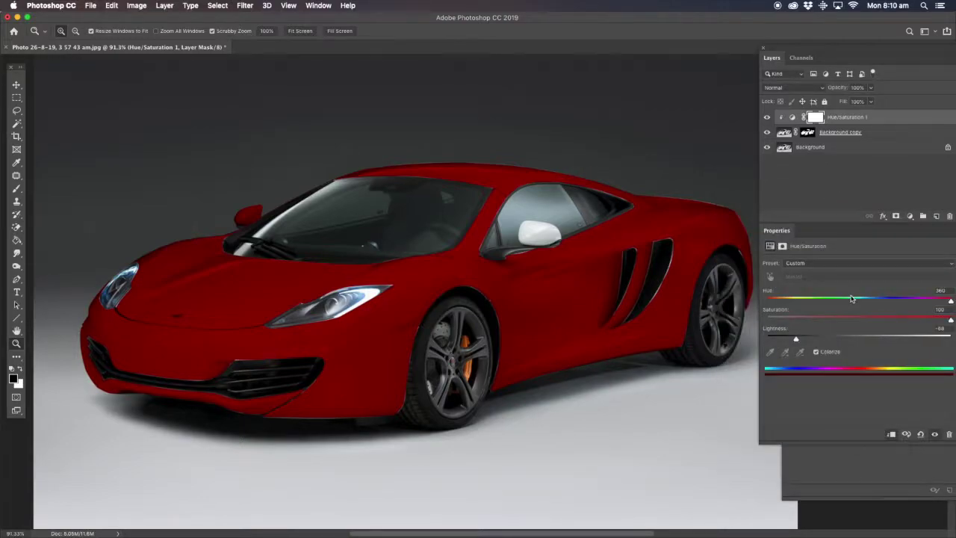
{"action": "left_click_drag", "start_coordinate": [797, 340], "coordinate": [815, 354]}
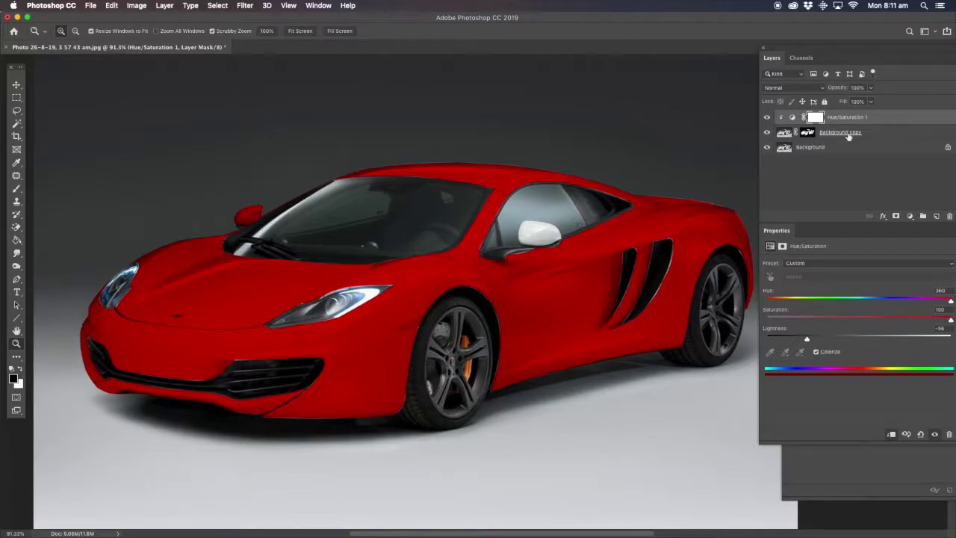
{"action": "left_click", "coordinate": [783, 134]}
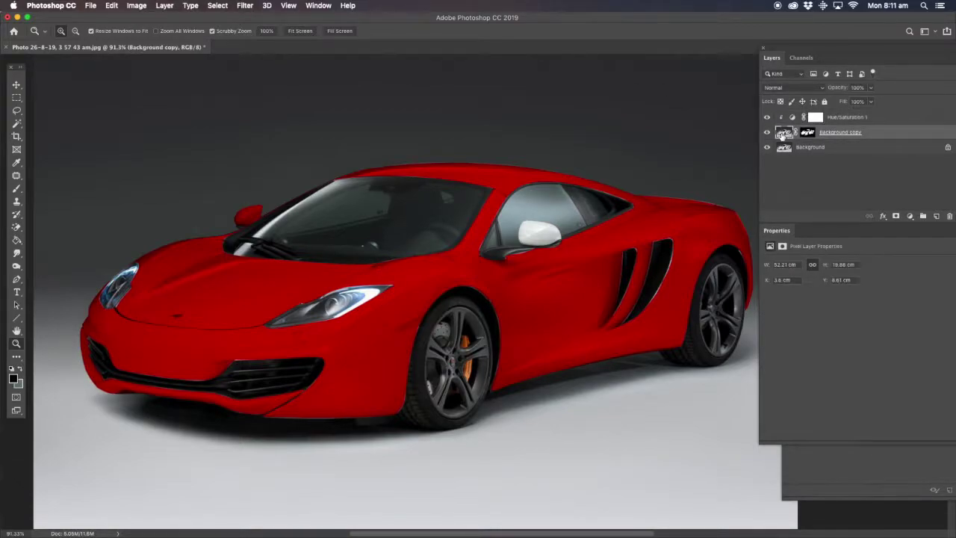
Step: Apply an Exposure adjustment to Background copy with Gamma 0.41 and a slight exposure change
{"action": "left_click", "coordinate": [138, 7]}
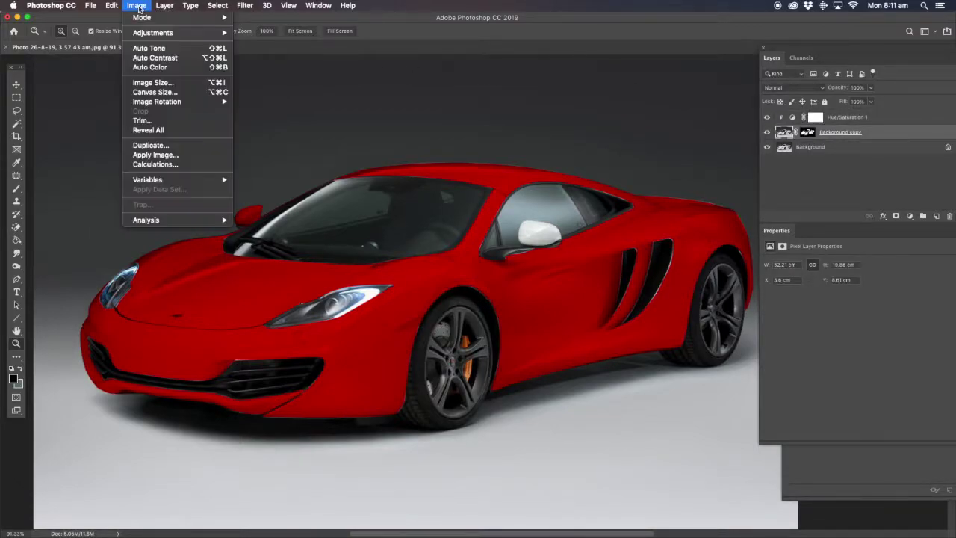
{"action": "mouse_move", "coordinate": [187, 33]}
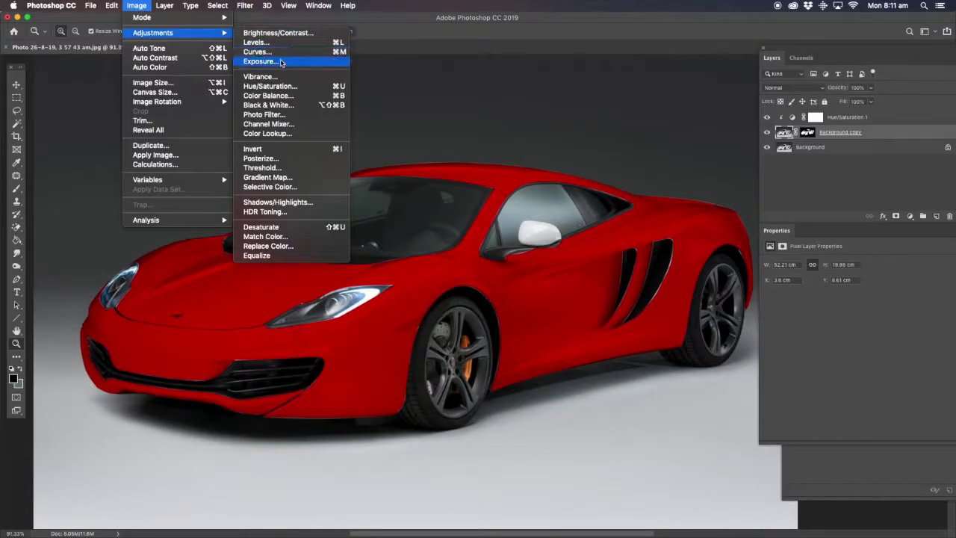
{"action": "left_click", "coordinate": [334, 60]}
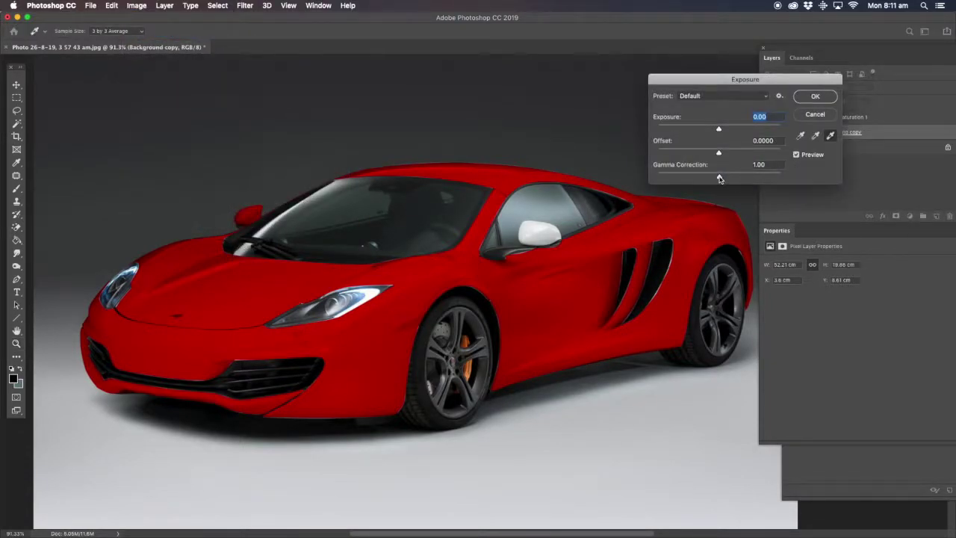
{"action": "mouse_move", "coordinate": [720, 178]}
{"action": "left_mouse_down"}
{"action": "mouse_move", "coordinate": [757, 179]}
{"action": "mouse_move", "coordinate": [735, 180]}
{"action": "left_mouse_up"}
{"action": "left_click", "coordinate": [816, 97]}
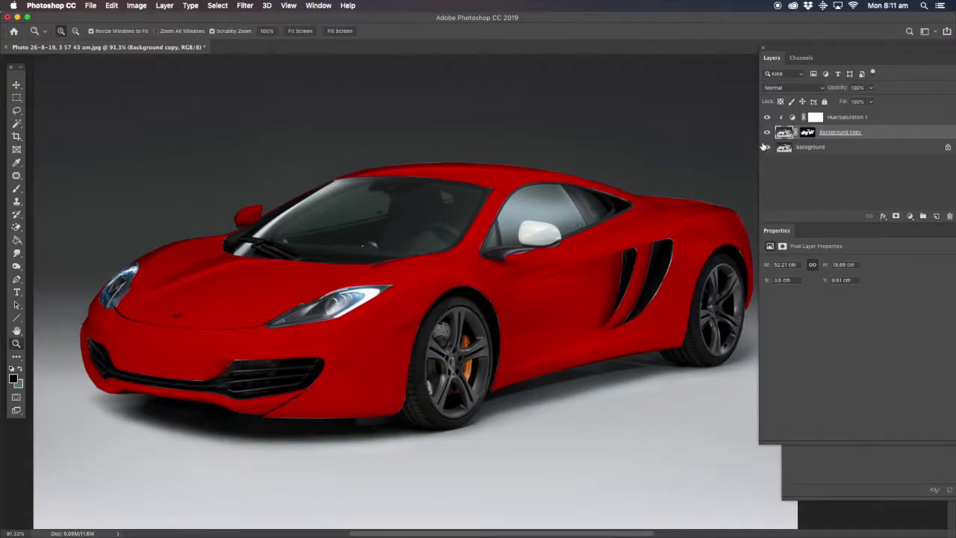
{"action": "left_click", "coordinate": [137, 6]}
{"action": "mouse_move", "coordinate": [209, 33]}
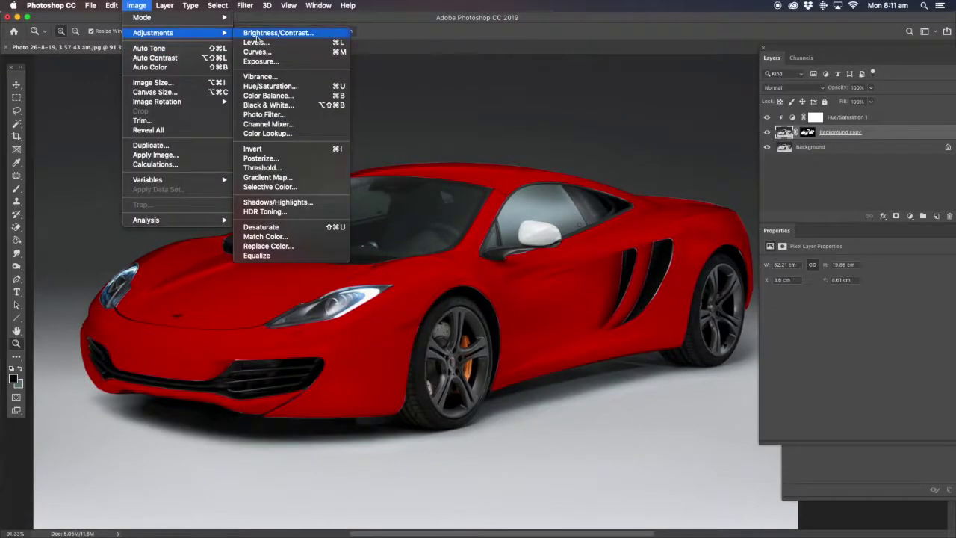
{"action": "left_click", "coordinate": [261, 60]}
{"action": "left_click_drag", "start_coordinate": [719, 178], "coordinate": [737, 181]}
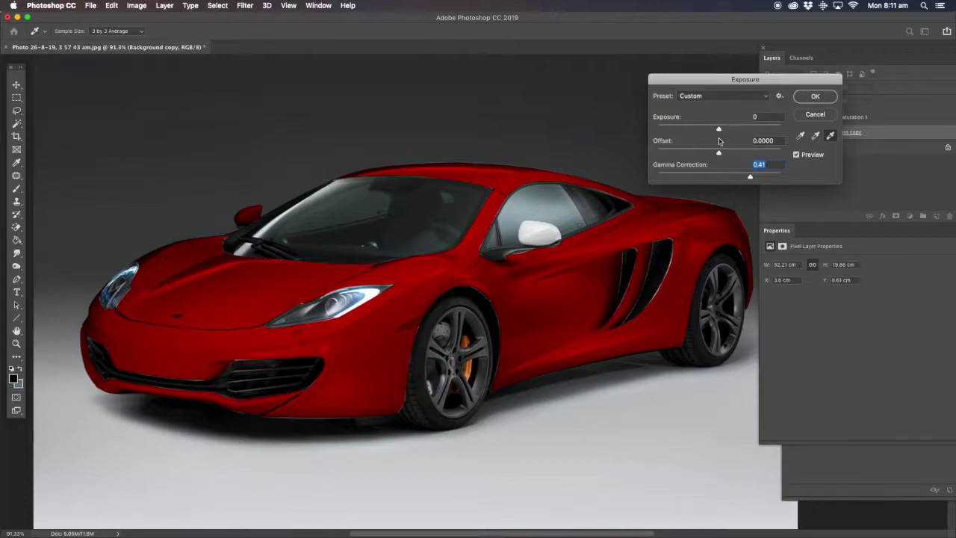
{"action": "mouse_move", "coordinate": [718, 133]}
{"action": "left_mouse_down"}
{"action": "mouse_move", "coordinate": [729, 131]}
{"action": "mouse_move", "coordinate": [719, 131]}
{"action": "left_mouse_up"}
{"action": "left_click", "coordinate": [814, 97]}
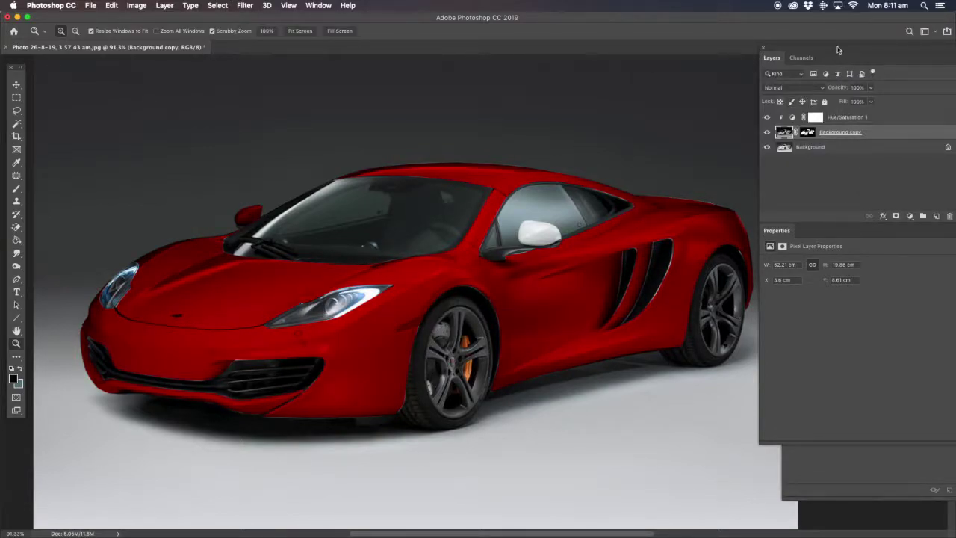
{"action": "left_click_drag", "start_coordinate": [839, 50], "coordinate": [781, 35]}
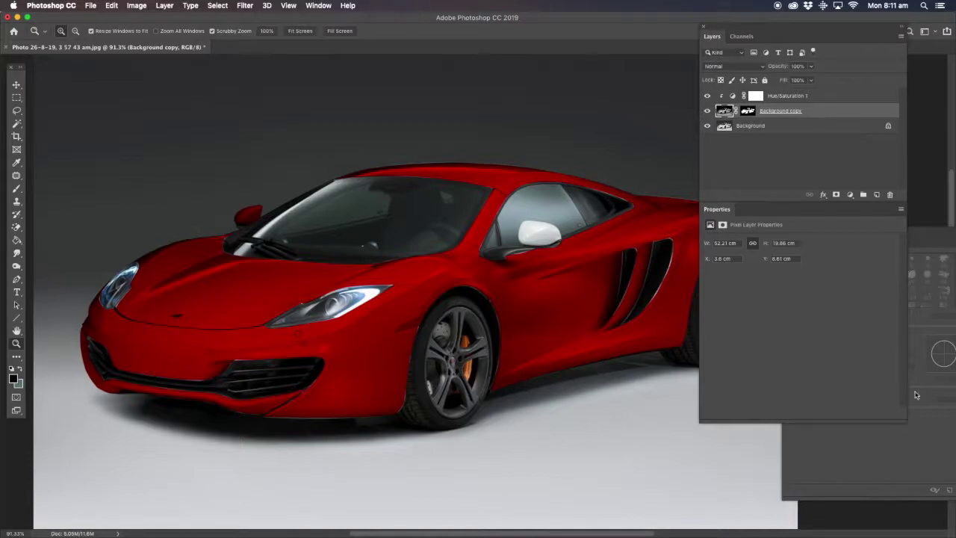
Step: Drag the Hue/Saturation 1 layer's Hue slider to 123 to turn the body bright green
{"action": "left_click", "coordinate": [756, 95]}
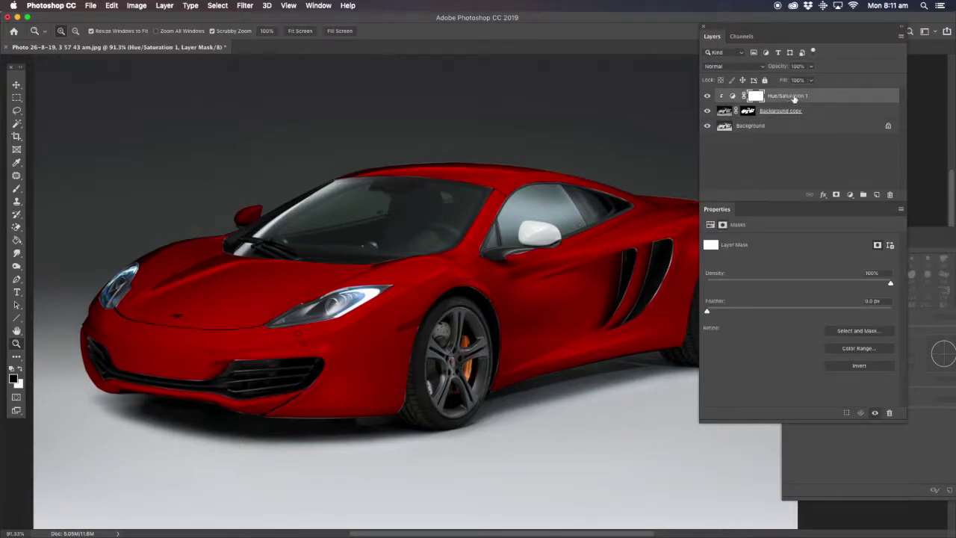
{"action": "double_click", "coordinate": [788, 95]}
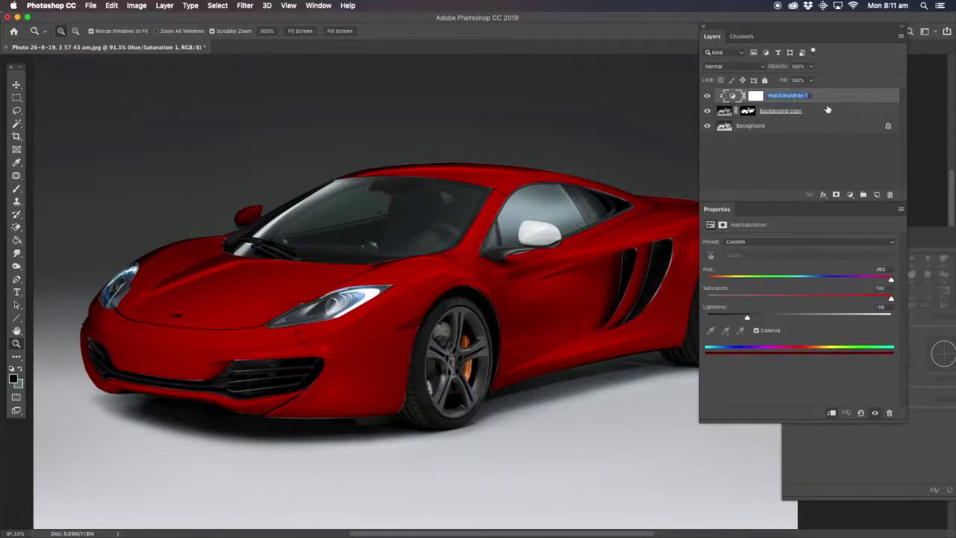
{"action": "left_click", "coordinate": [891, 281]}
{"action": "left_click_drag", "start_coordinate": [888, 280], "coordinate": [769, 283]}
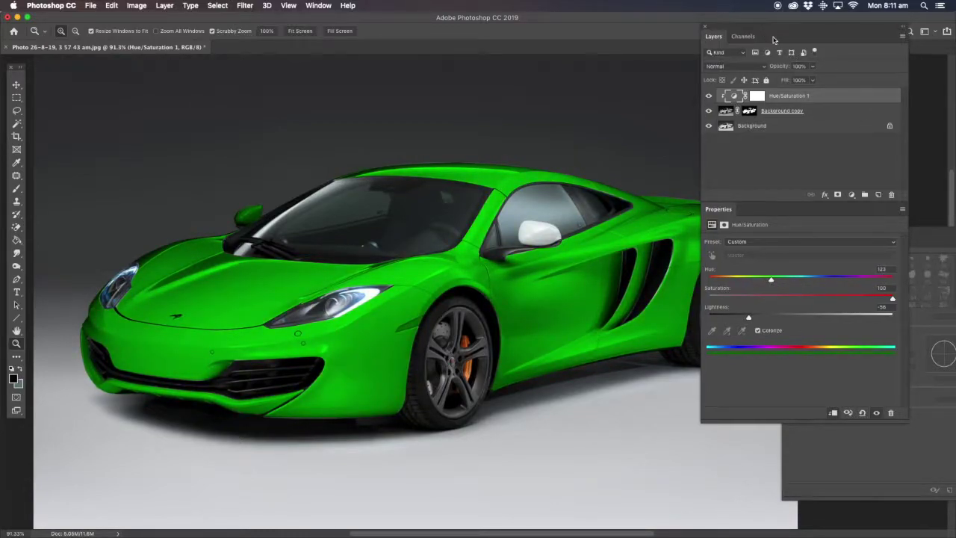
{"action": "left_click_drag", "start_coordinate": [765, 36], "coordinate": [825, 74]}
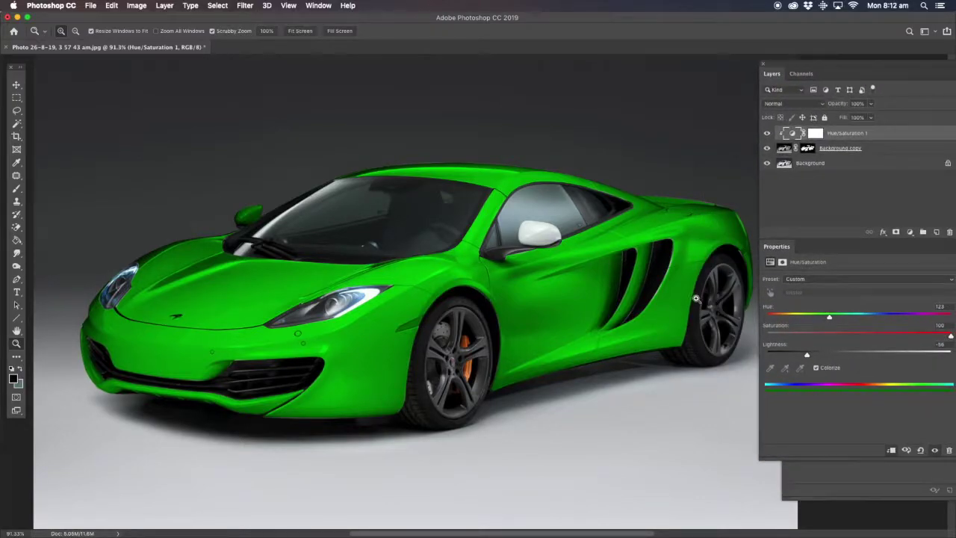